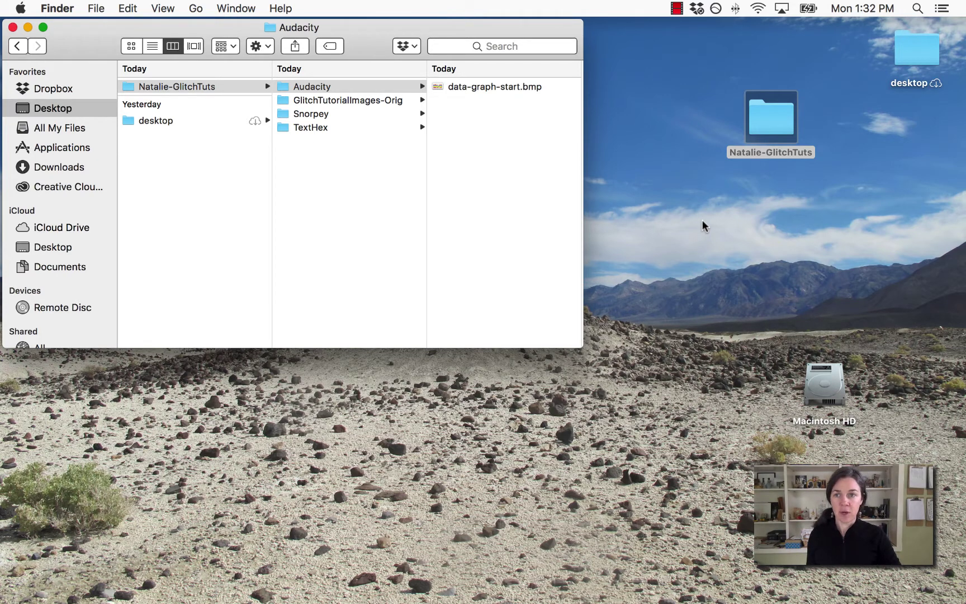
Step: Move the GlitchTuts folder higher on the desktop and show the contents of its TextHex subfolder
{"action": "left_click_drag", "start_coordinate": [777, 112], "coordinate": [678, 51]}
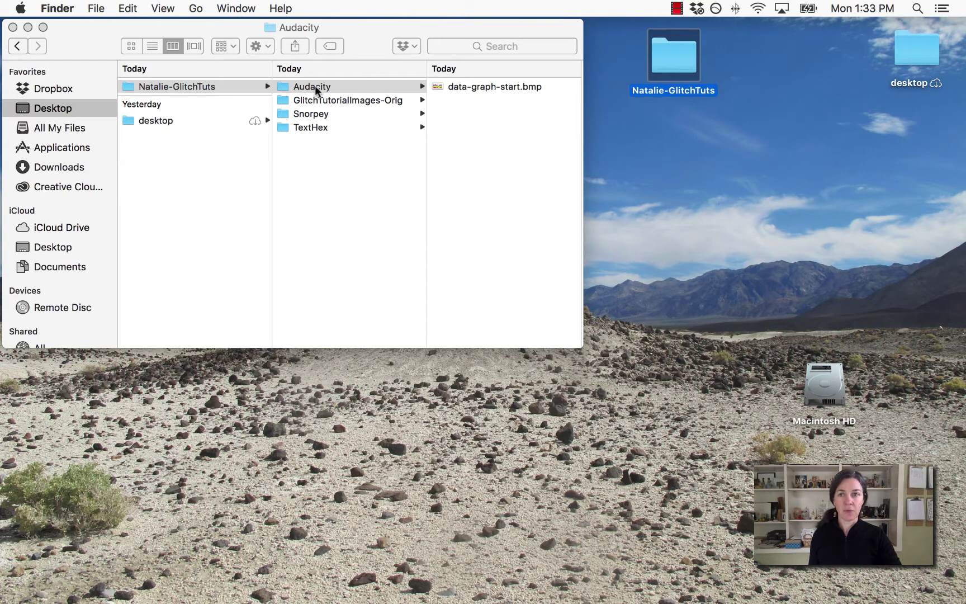
{"action": "left_click", "coordinate": [312, 127]}
{"action": "left_click", "coordinate": [308, 127]}
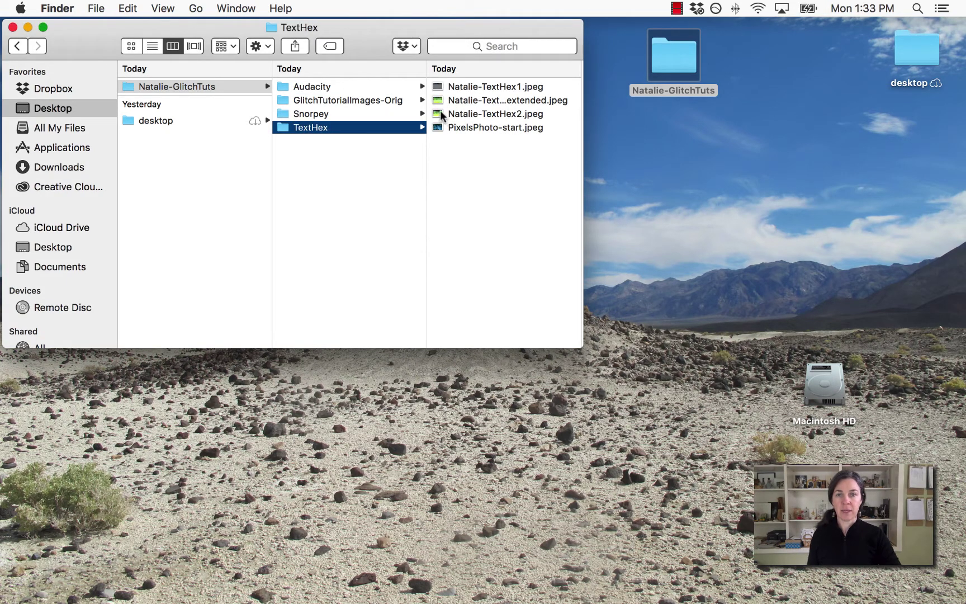
Step: Duplicate data-graph-start.bmp inside the Audacity folder
{"action": "left_click", "coordinate": [334, 87]}
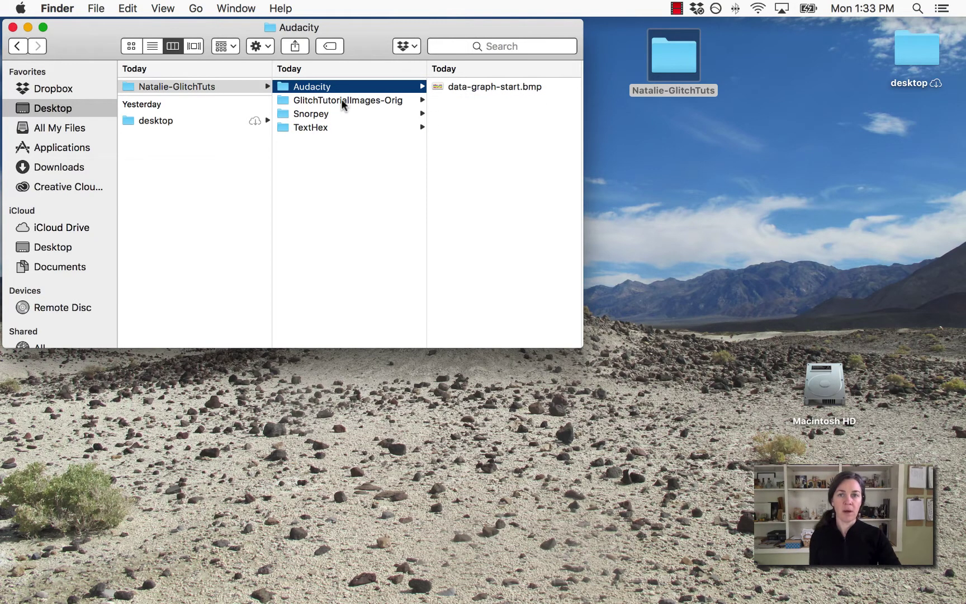
{"action": "left_click", "coordinate": [461, 87]}
{"action": "right_click", "coordinate": [321, 87]}
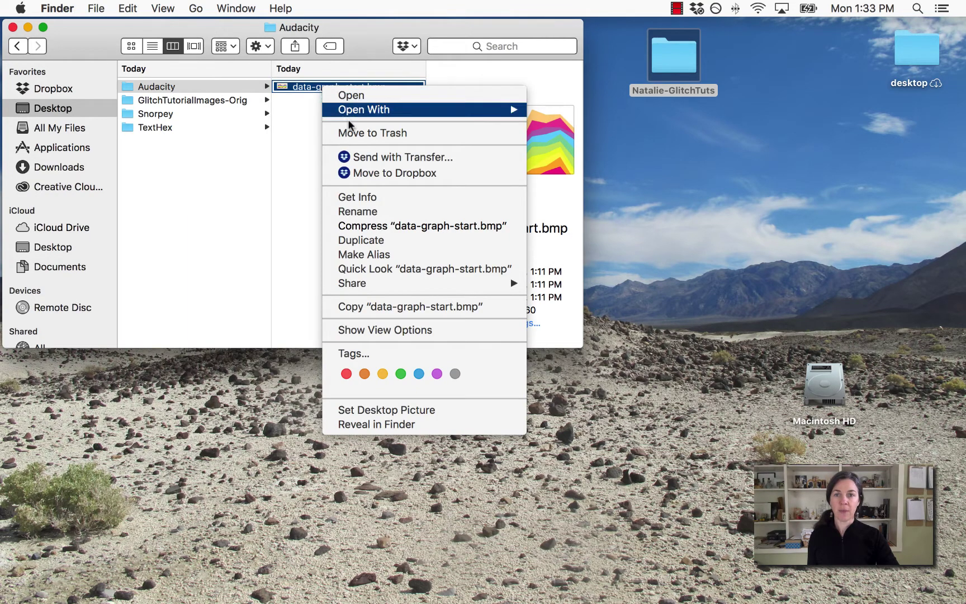
{"action": "left_click", "coordinate": [385, 241]}
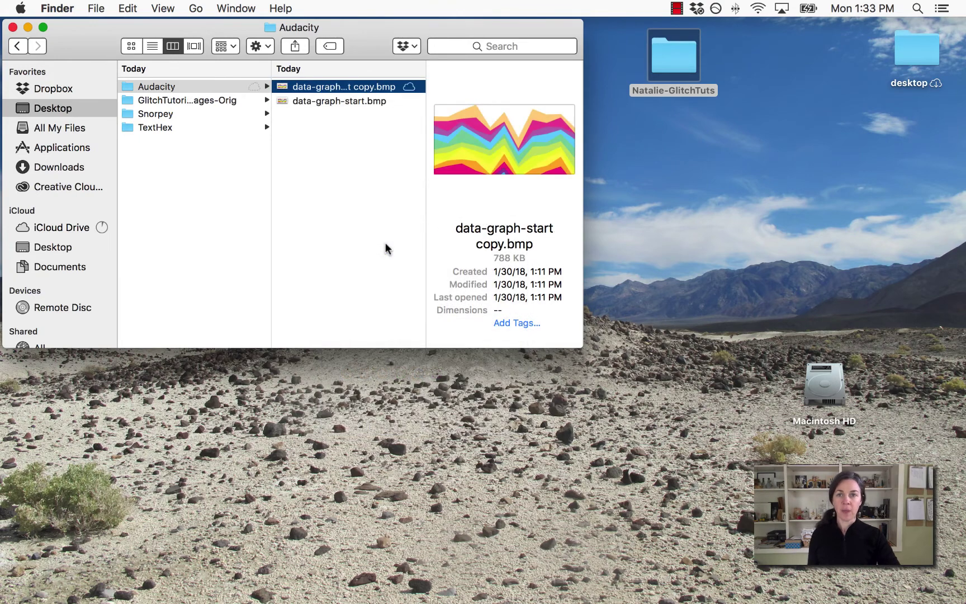
Step: Rename the duplicated bitmap with the author's first name followed by "-Audacity1", and preview the original and the copy
{"action": "key", "text": "Return"}
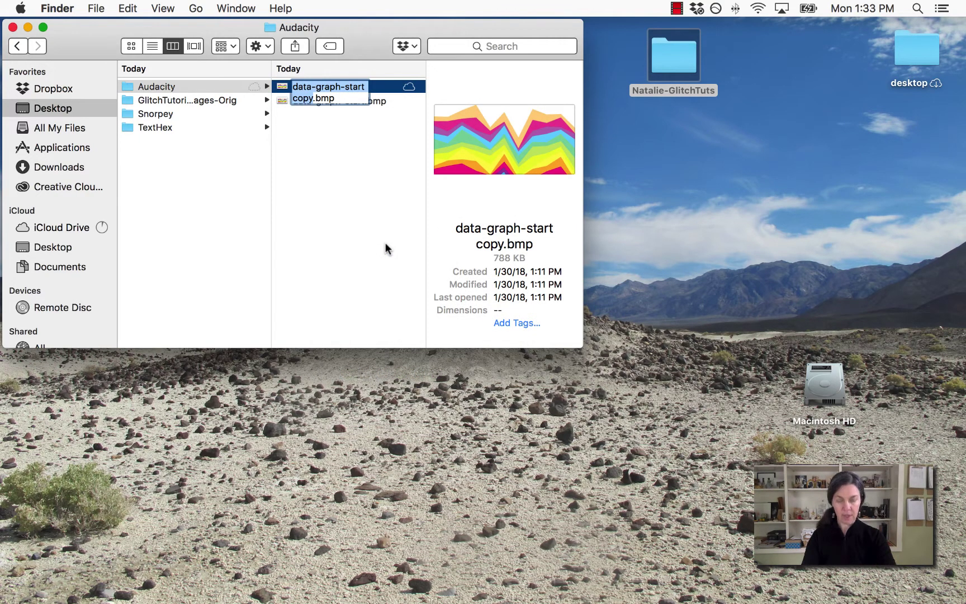
{"action": "type", "text": "natalie-"}
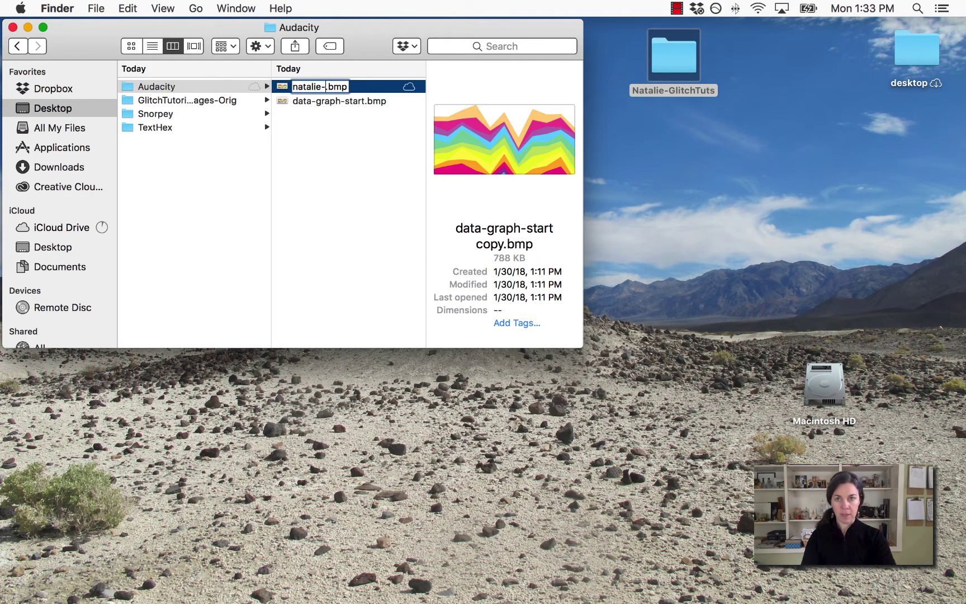
{"action": "type", "text": "Audacity1"}
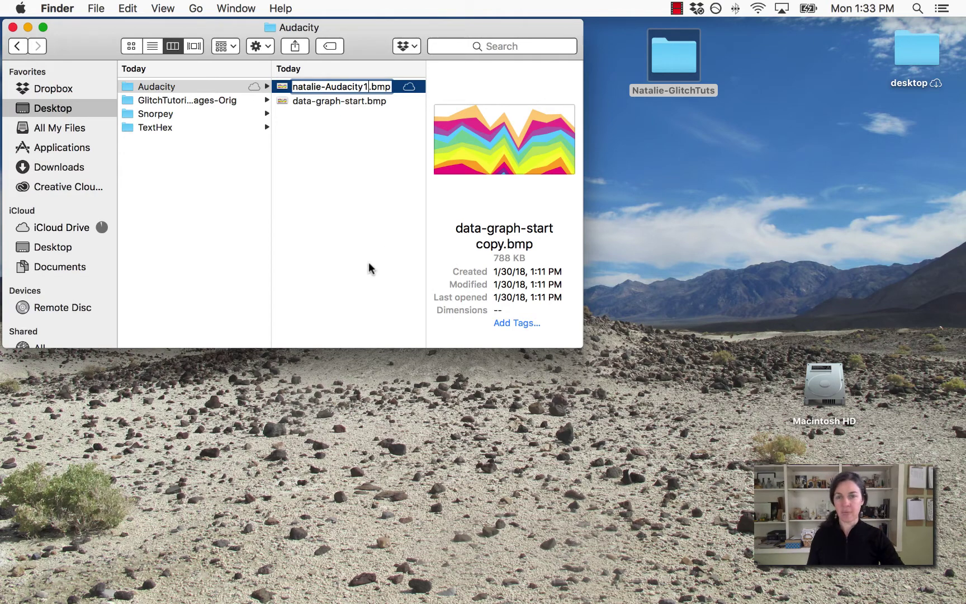
{"action": "left_click", "coordinate": [358, 242]}
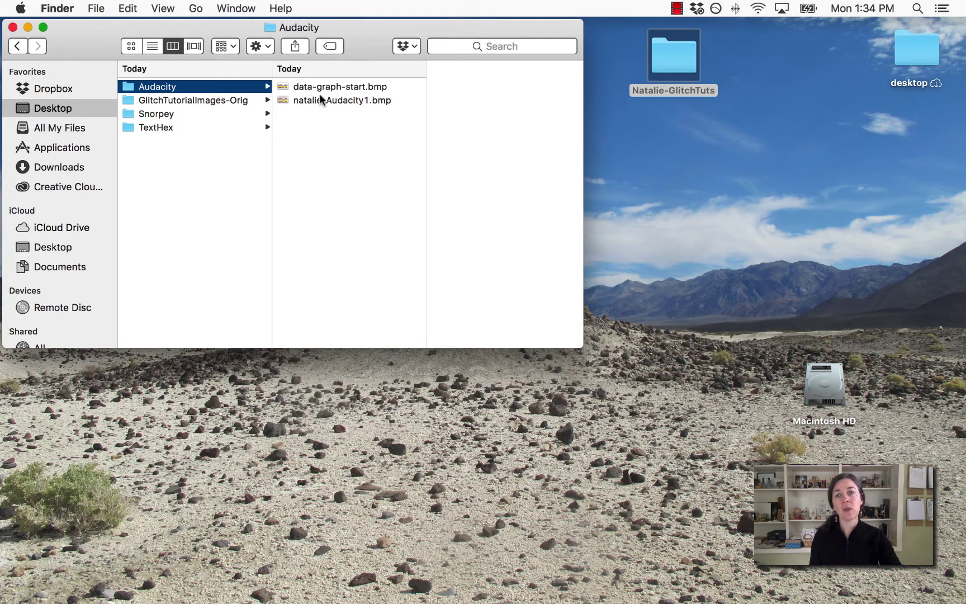
{"action": "left_click", "coordinate": [332, 87]}
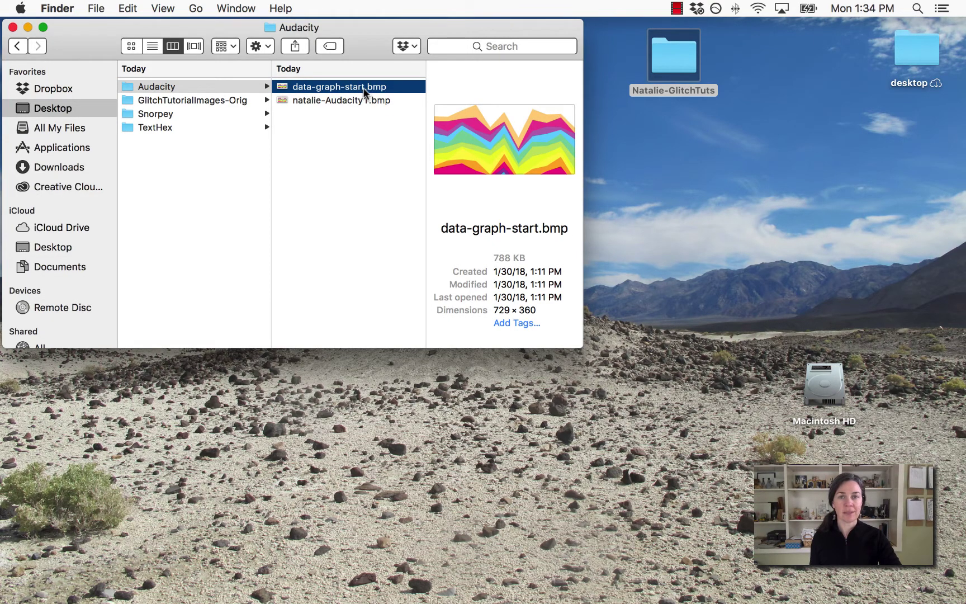
{"action": "left_click", "coordinate": [339, 100]}
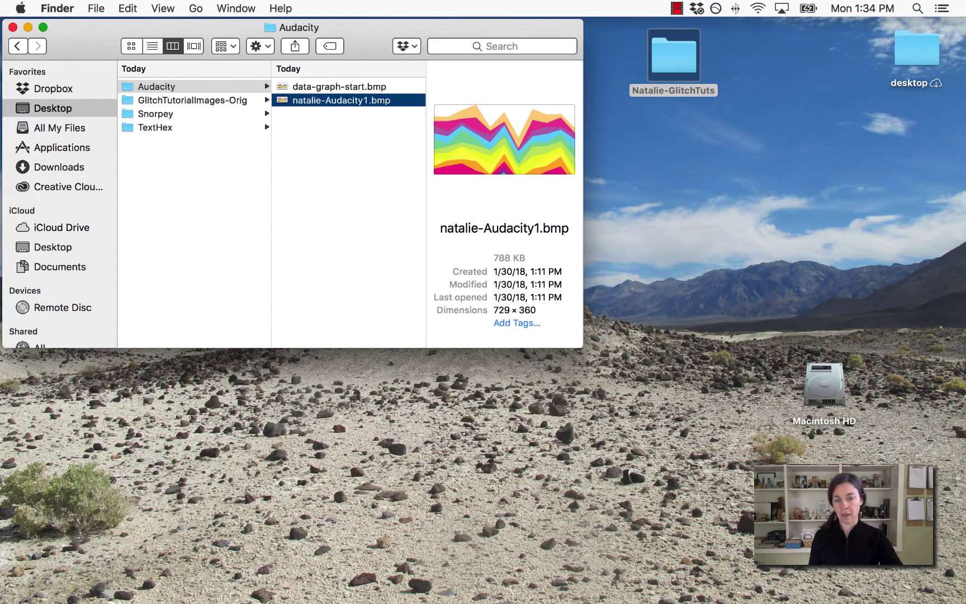
Step: Switch to Audacity, reduce the size of its empty project window and shift the window slightly
{"action": "mouse_move", "coordinate": [367, 601]}
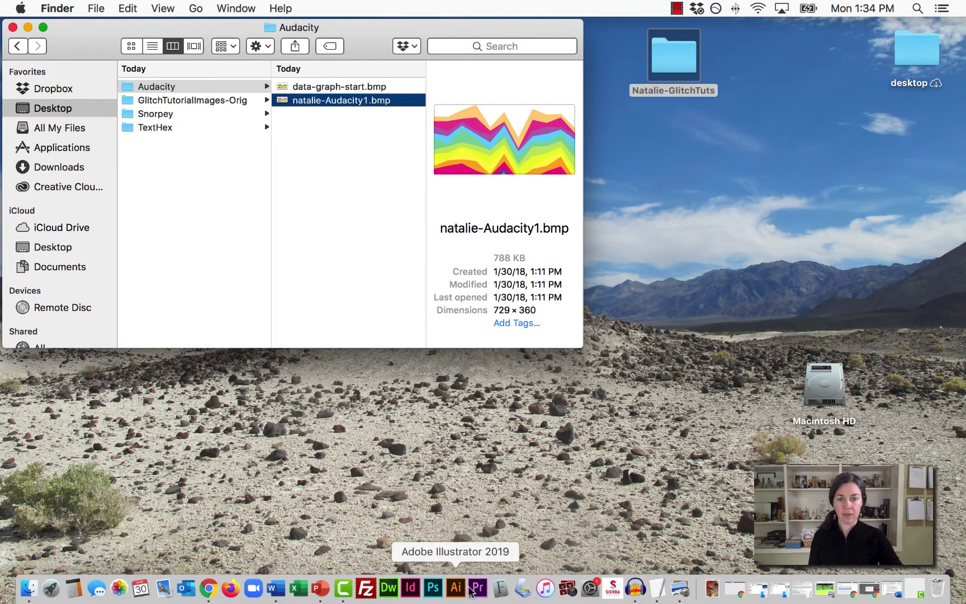
{"action": "left_click", "coordinate": [636, 587]}
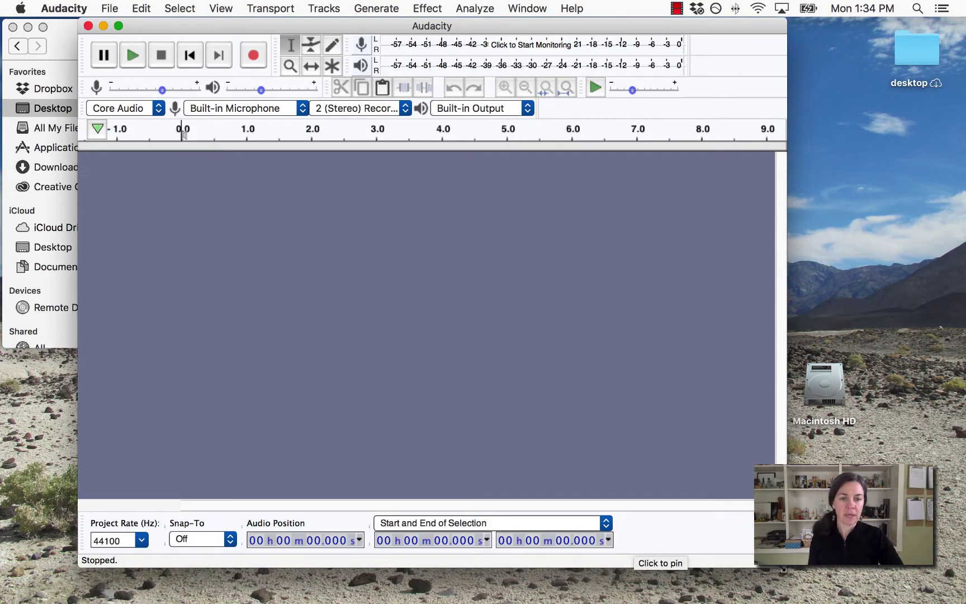
{"action": "left_click_drag", "start_coordinate": [786, 566], "coordinate": [703, 529]}
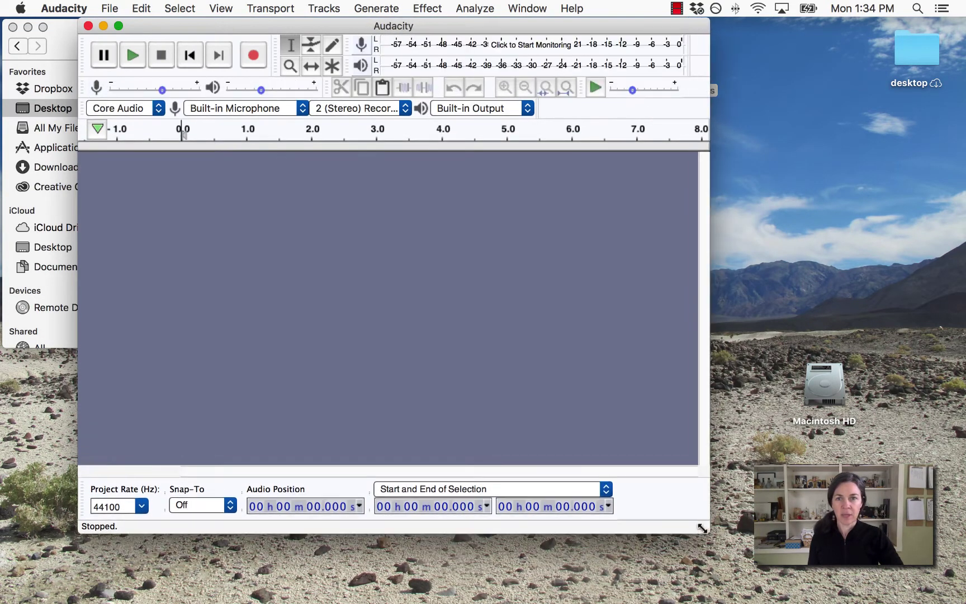
{"action": "mouse_move", "coordinate": [488, 28]}
{"action": "left_mouse_down"}
{"action": "mouse_move", "coordinate": [579, 139]}
{"action": "mouse_move", "coordinate": [525, 27]}
{"action": "mouse_move", "coordinate": [485, 21]}
{"action": "left_mouse_up"}
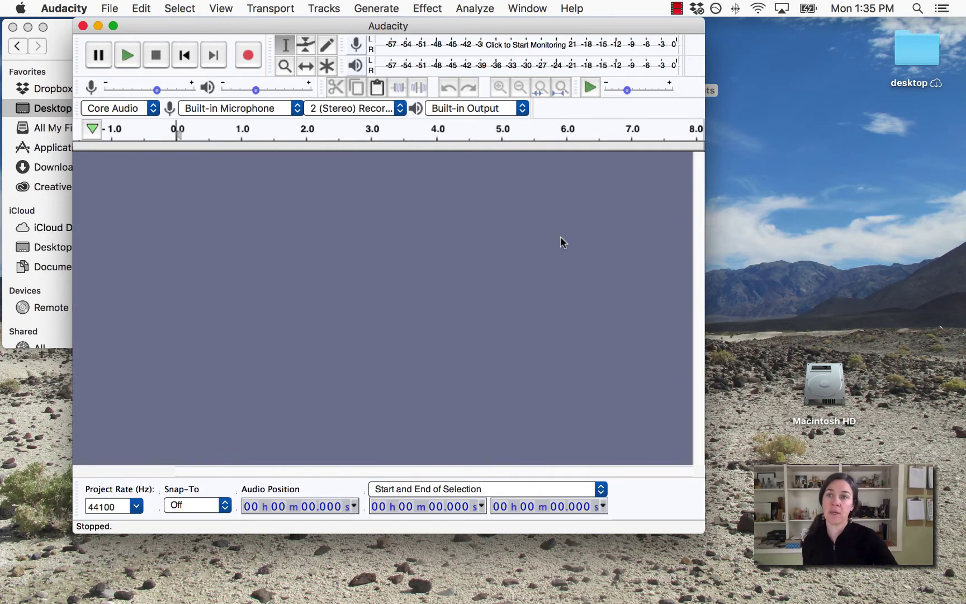
Step: Open the renamed "-Audacity1" bitmap copy for raw data import from the Audacity folder within the desktop's GlitchTuts folder
{"action": "left_click", "coordinate": [110, 8]}
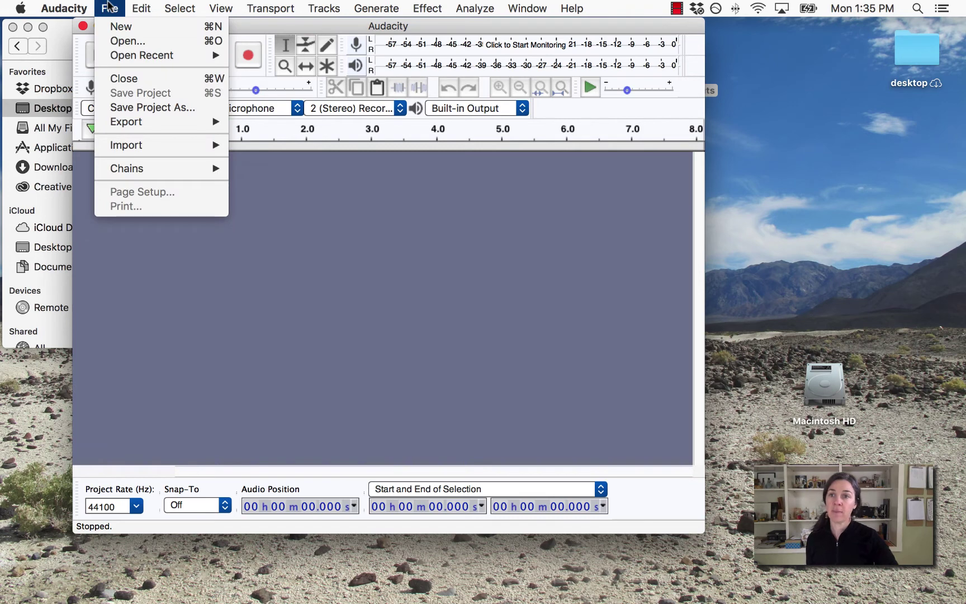
{"action": "mouse_move", "coordinate": [125, 146]}
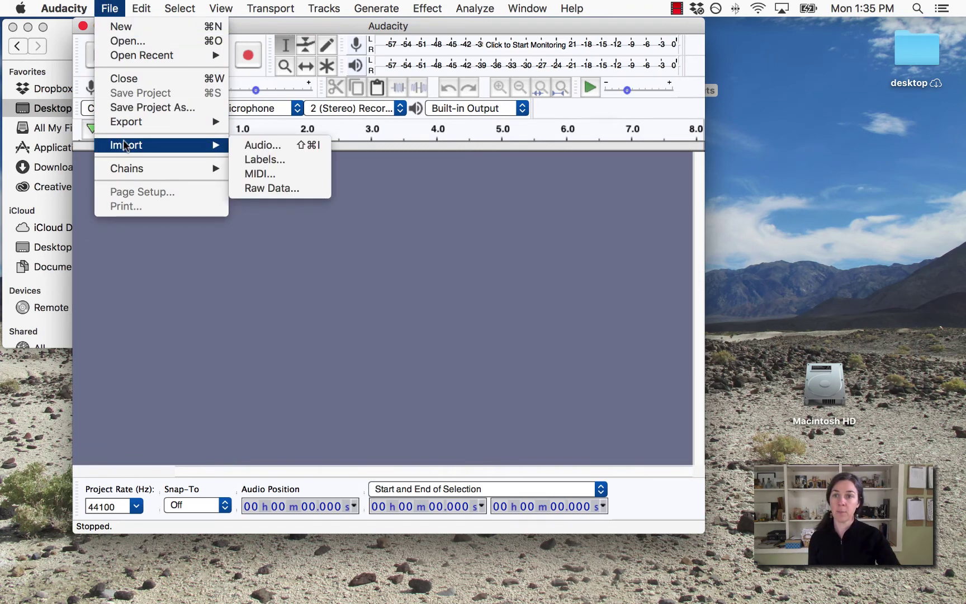
{"action": "left_click", "coordinate": [296, 188]}
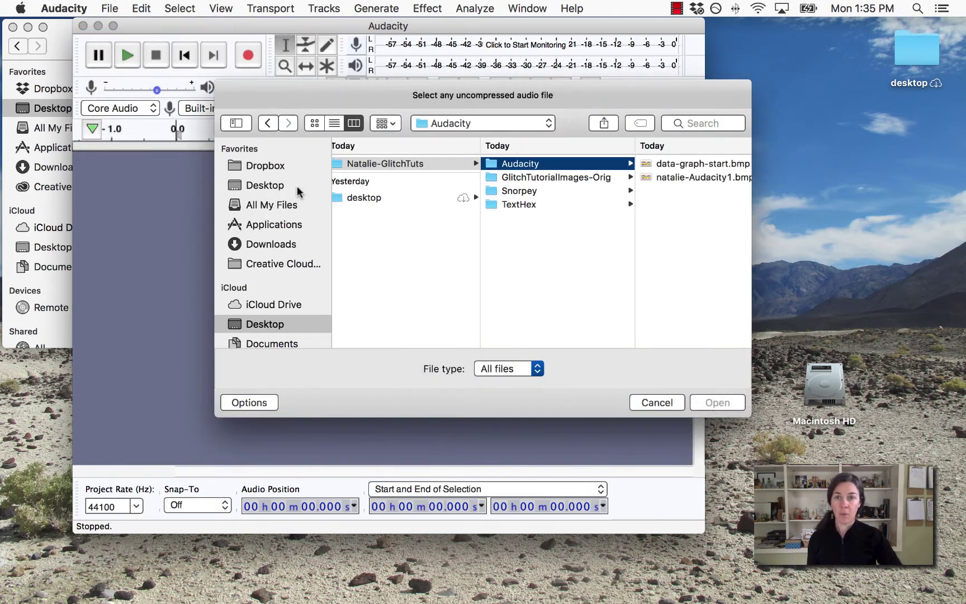
{"action": "left_click_drag", "start_coordinate": [337, 96], "coordinate": [308, 88]}
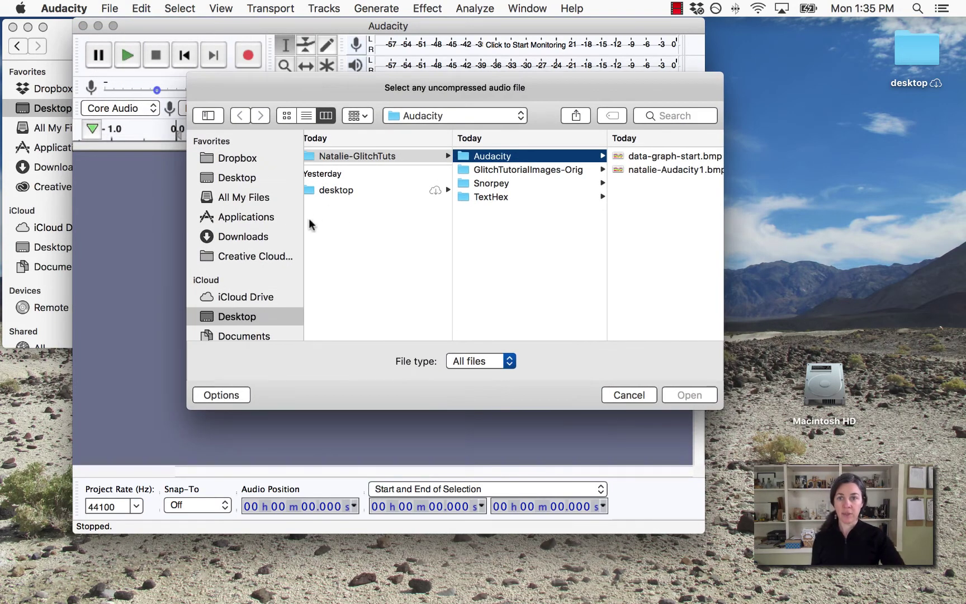
{"action": "left_click", "coordinate": [245, 176]}
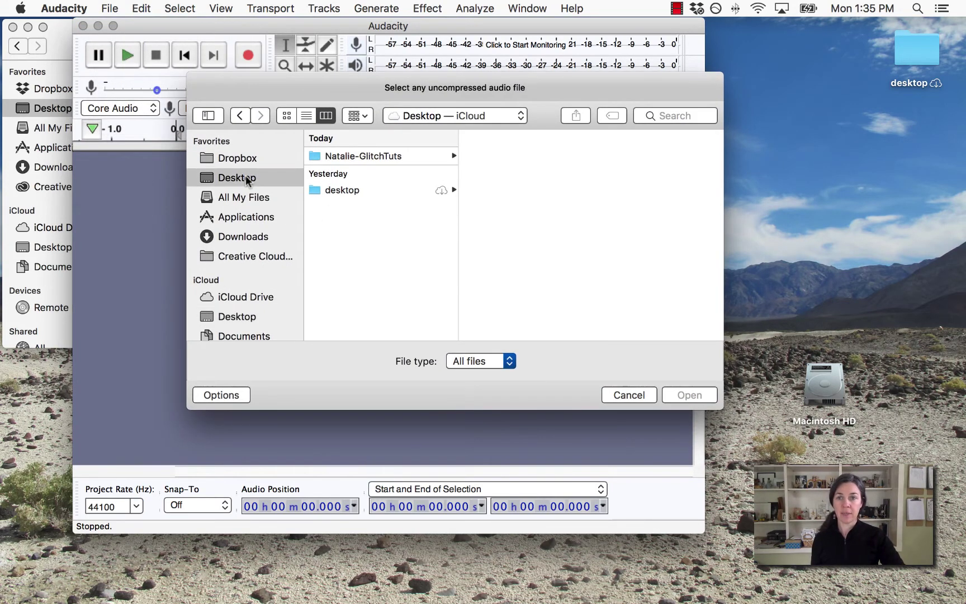
{"action": "left_click", "coordinate": [330, 157]}
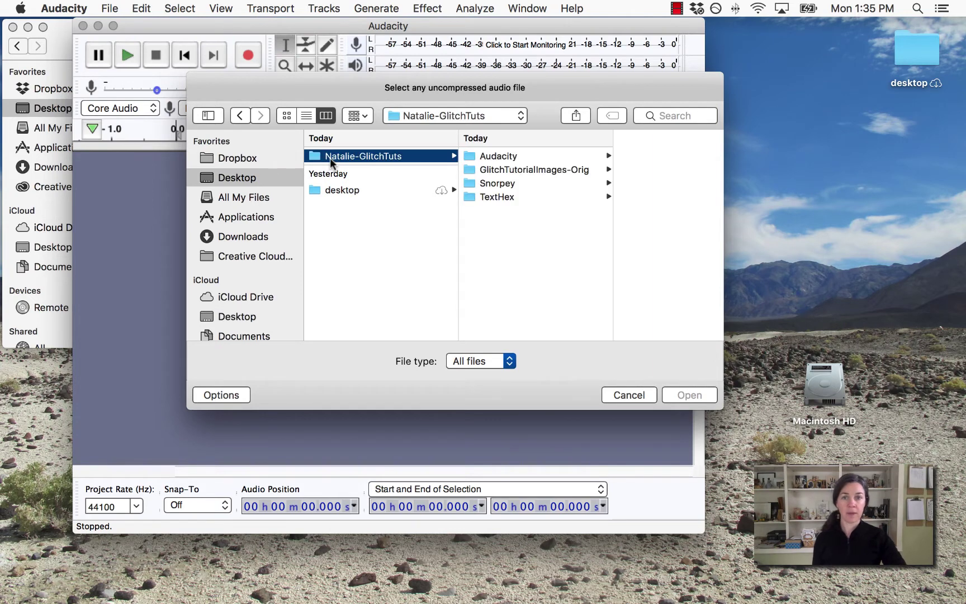
{"action": "left_click", "coordinate": [489, 157]}
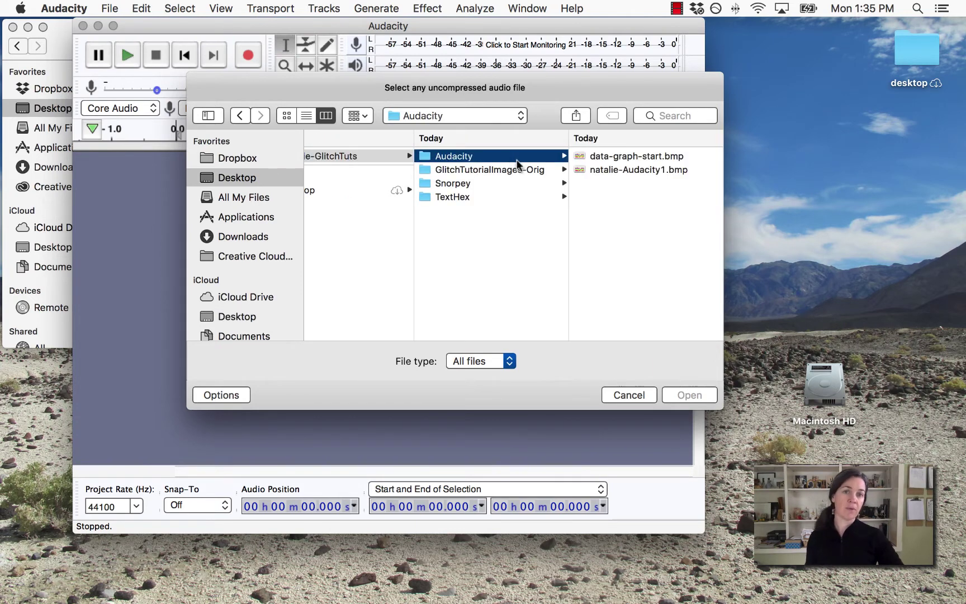
{"action": "left_click", "coordinate": [593, 170]}
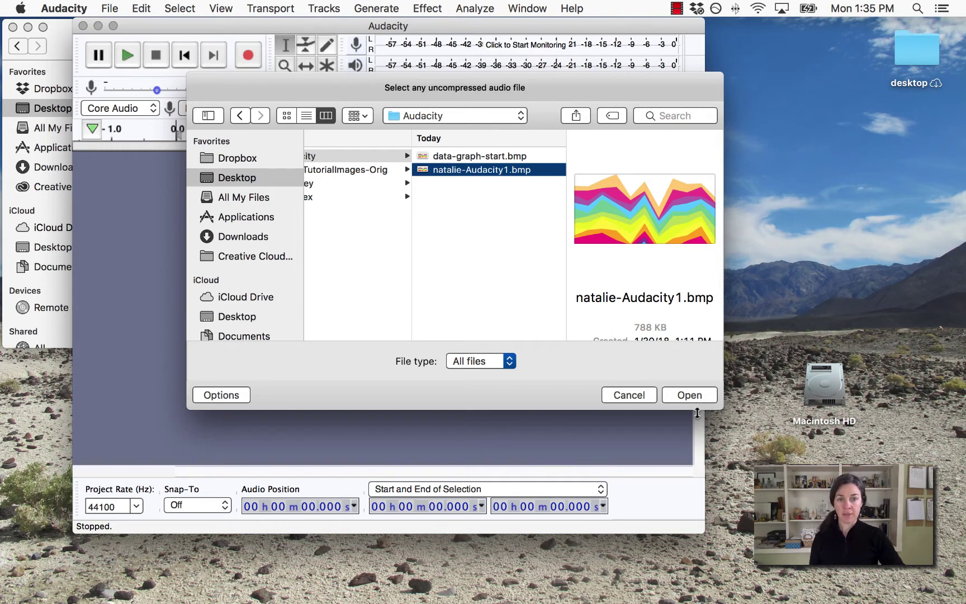
{"action": "left_click", "coordinate": [690, 396]}
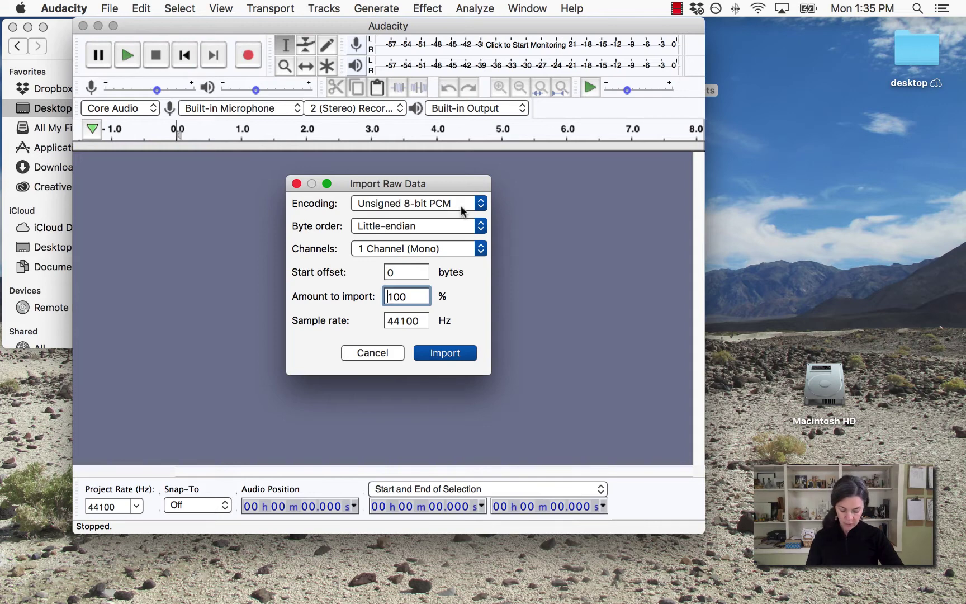
Step: Import the bitmap's raw data with U-Law encoding and Big-endian byte order
{"action": "left_click", "coordinate": [442, 204]}
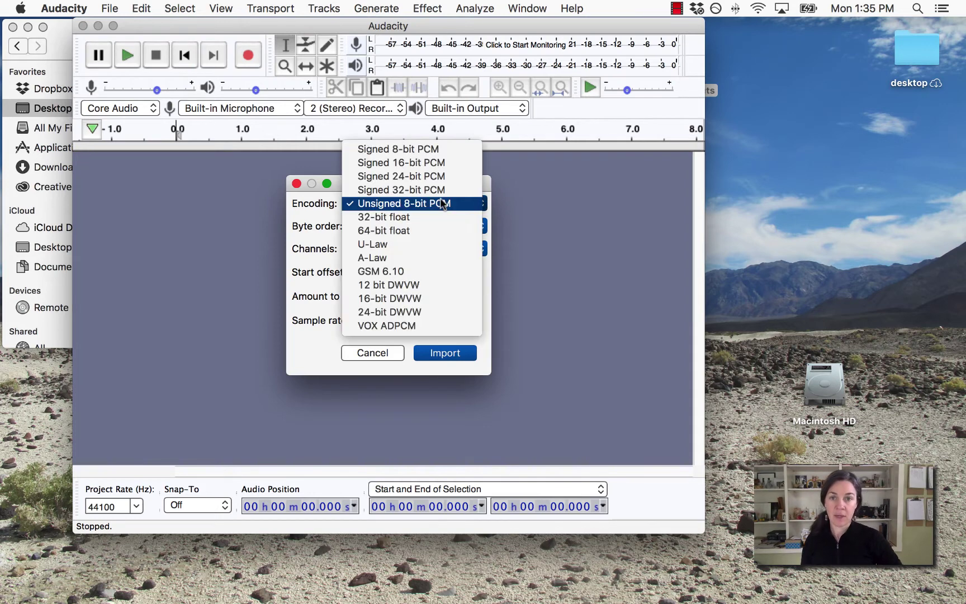
{"action": "left_click", "coordinate": [435, 243]}
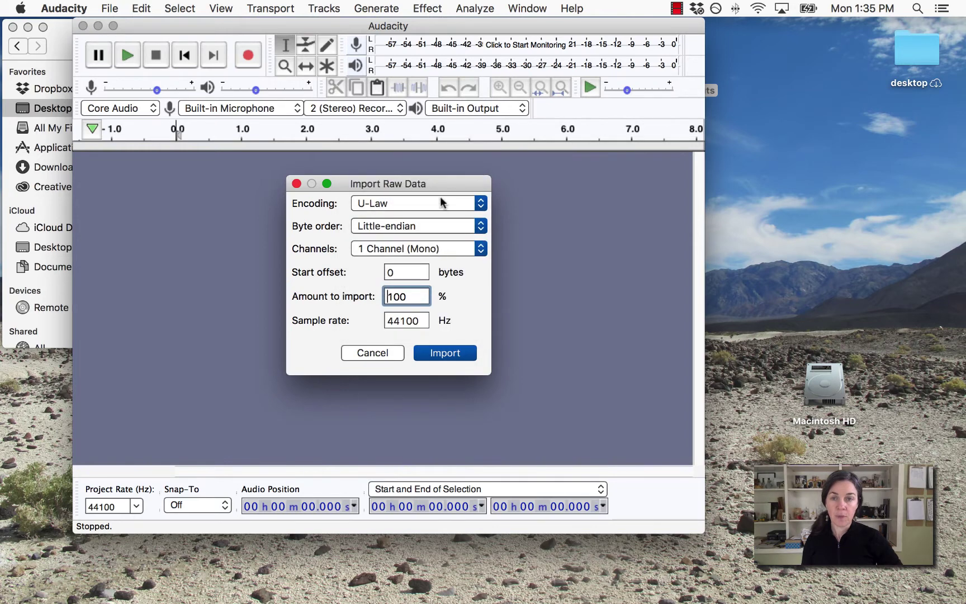
{"action": "left_click", "coordinate": [442, 203]}
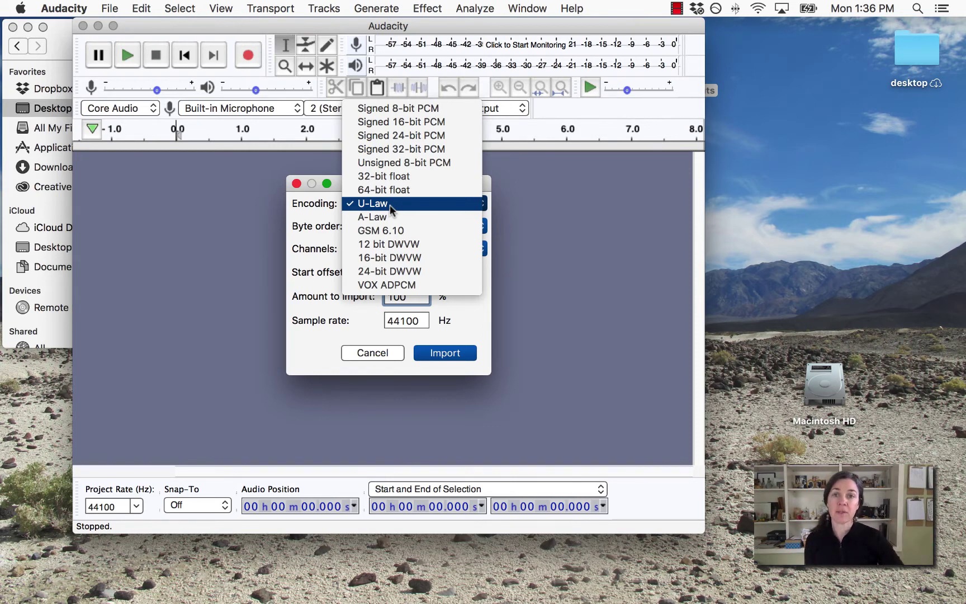
{"action": "left_click", "coordinate": [390, 204]}
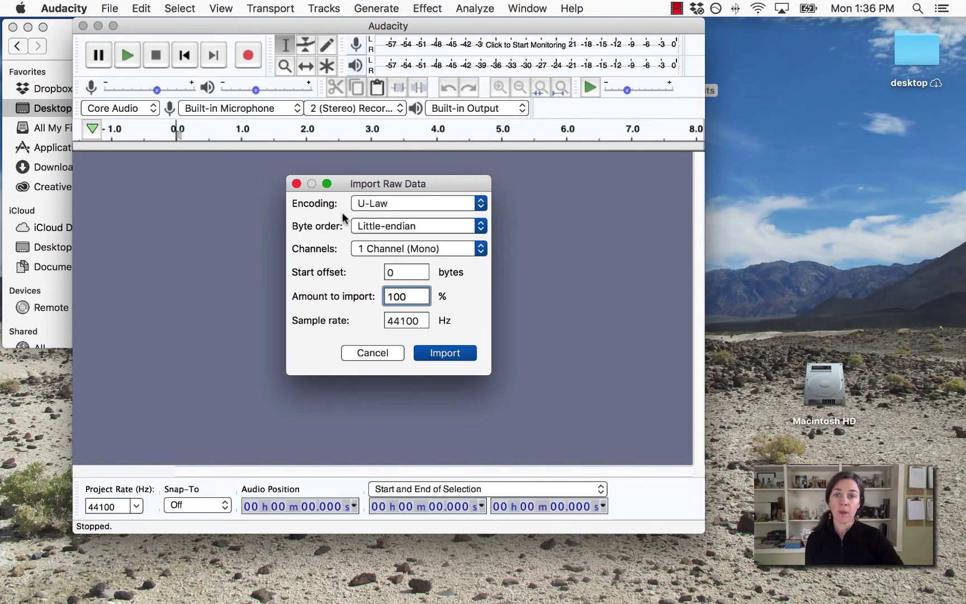
{"action": "left_click", "coordinate": [455, 226]}
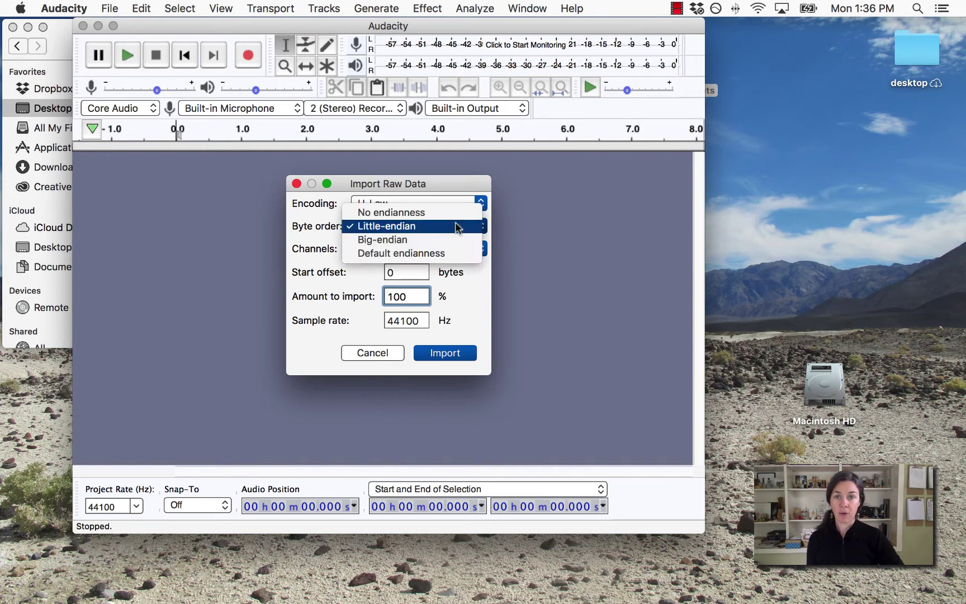
{"action": "left_click", "coordinate": [448, 242]}
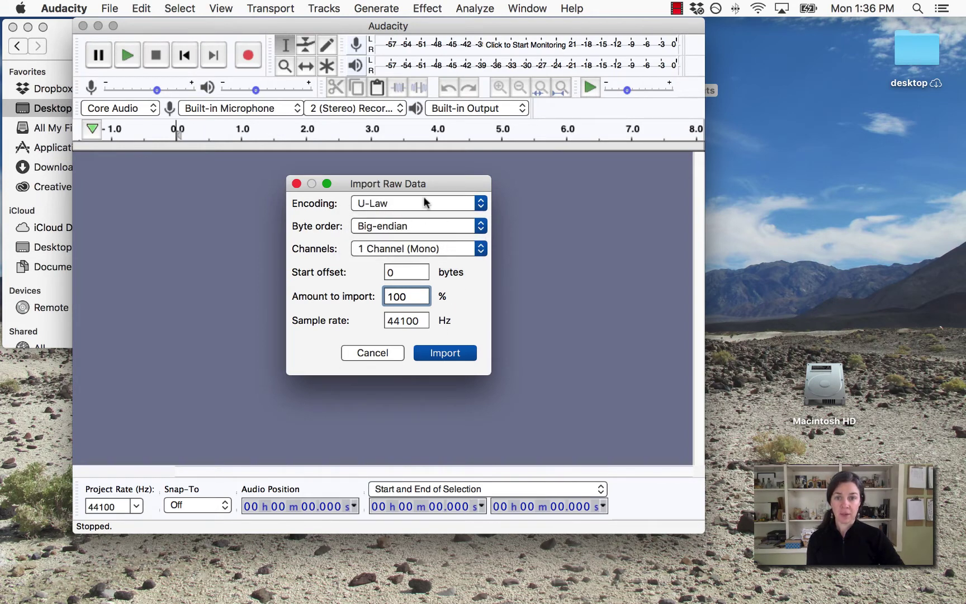
{"action": "left_click", "coordinate": [445, 353]}
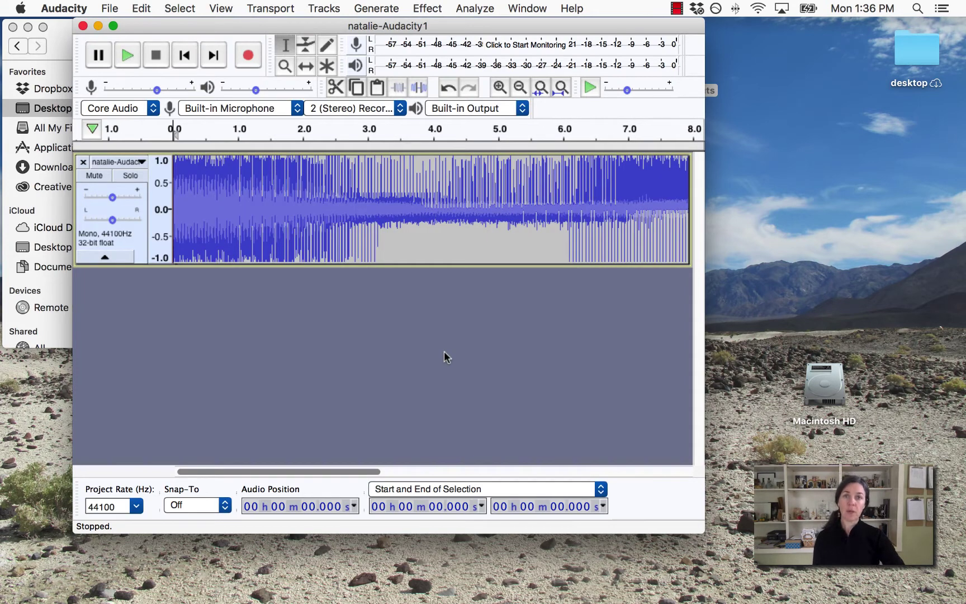
Step: Lower the system's output volume slightly before playing the imported track
{"action": "scroll", "coordinate": [447, 357], "scroll_direction": "right", "scroll_amount": 2}
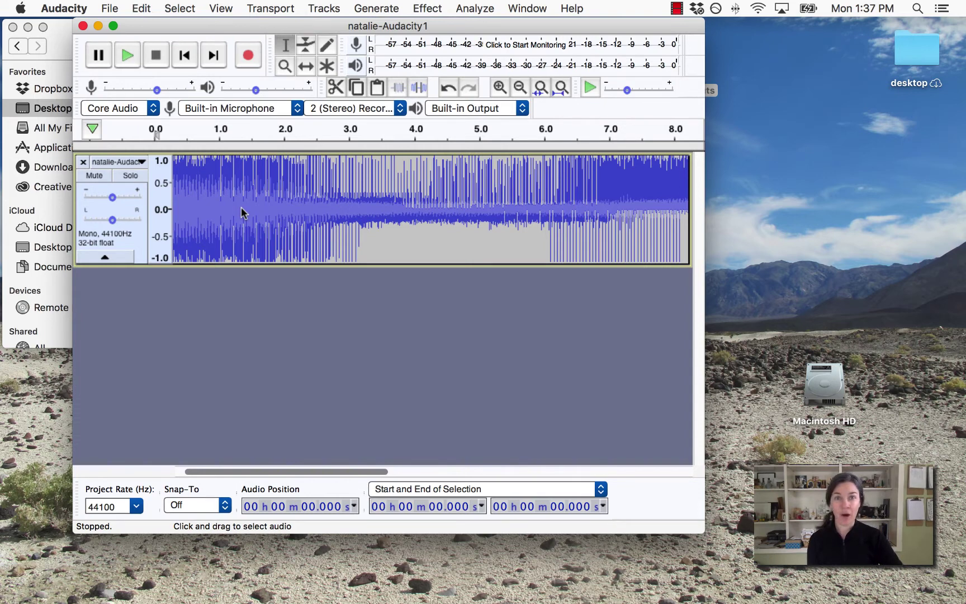
{"action": "key", "text": "XF86AudioRaiseVolume"}
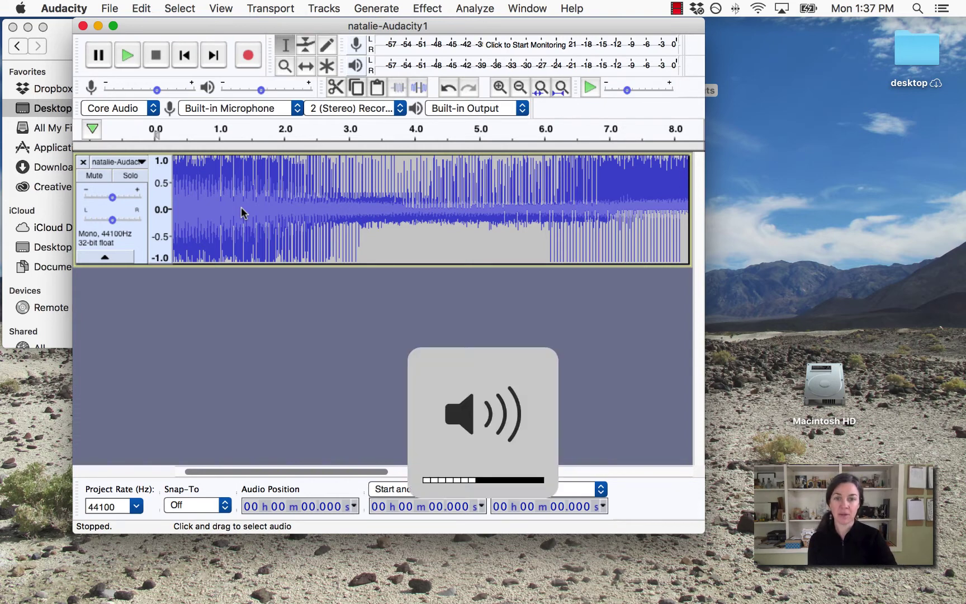
{"action": "key", "text": "XF86AudioRaiseVolume"}
{"action": "key", "text": "XF86AudioLowerVolume"}
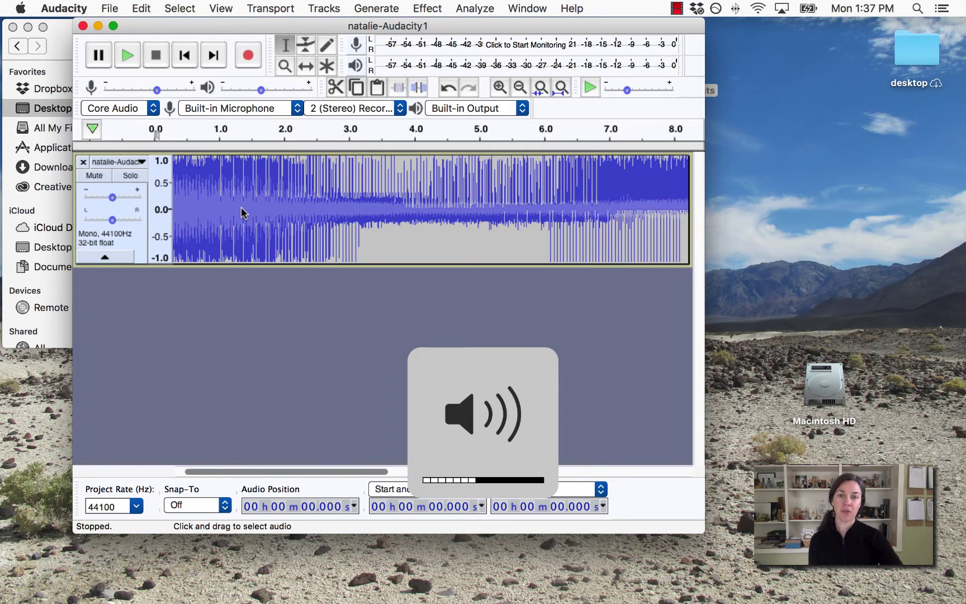
{"action": "key", "text": "XF86AudioLowerVolume"}
{"action": "key", "text": "XF86AudioLowerVolume"}
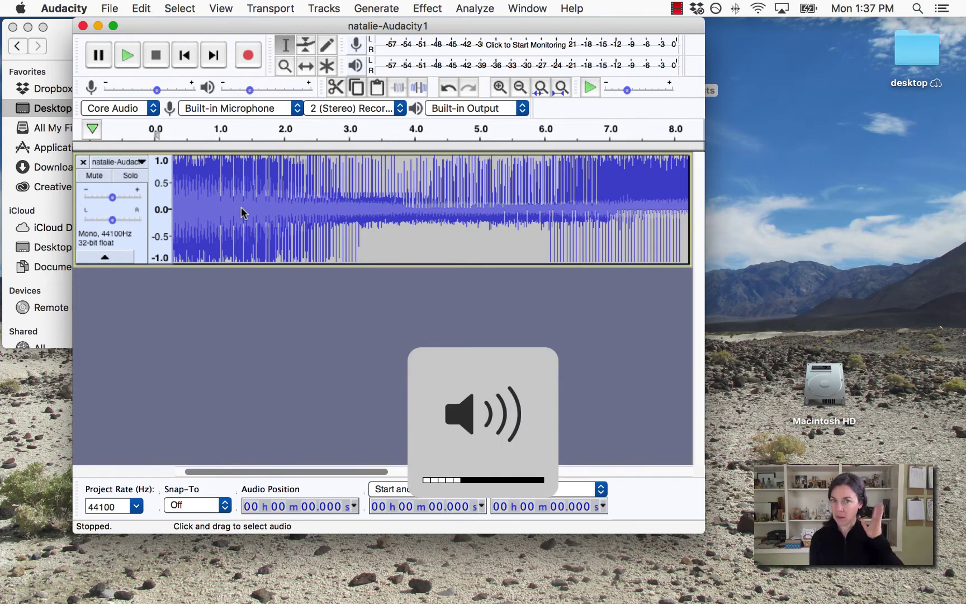
Step: Play the imported track from its start and raise the playback volume slightly
{"action": "left_click", "coordinate": [123, 52]}
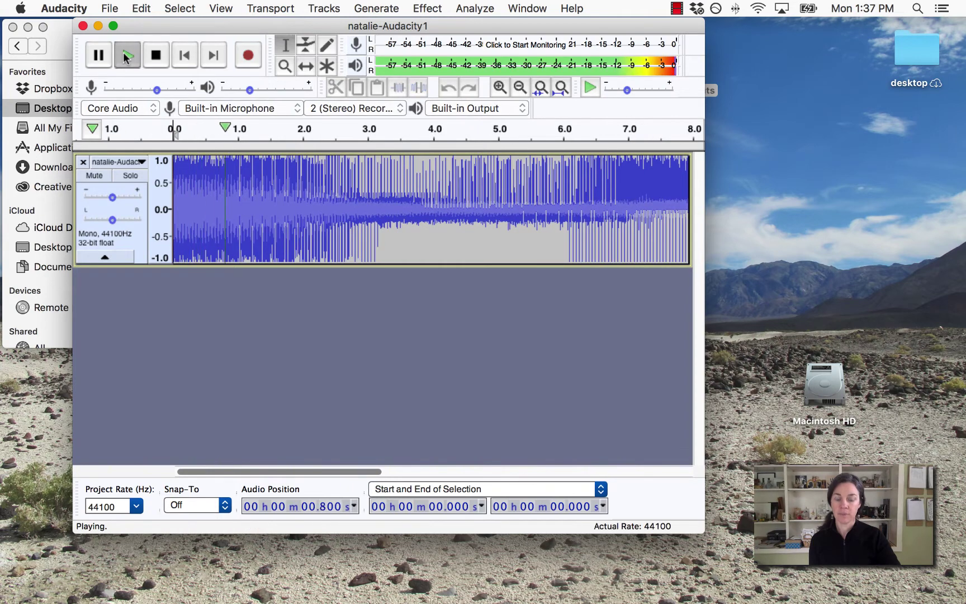
{"action": "key", "text": "XF86AudioRaiseVolume"}
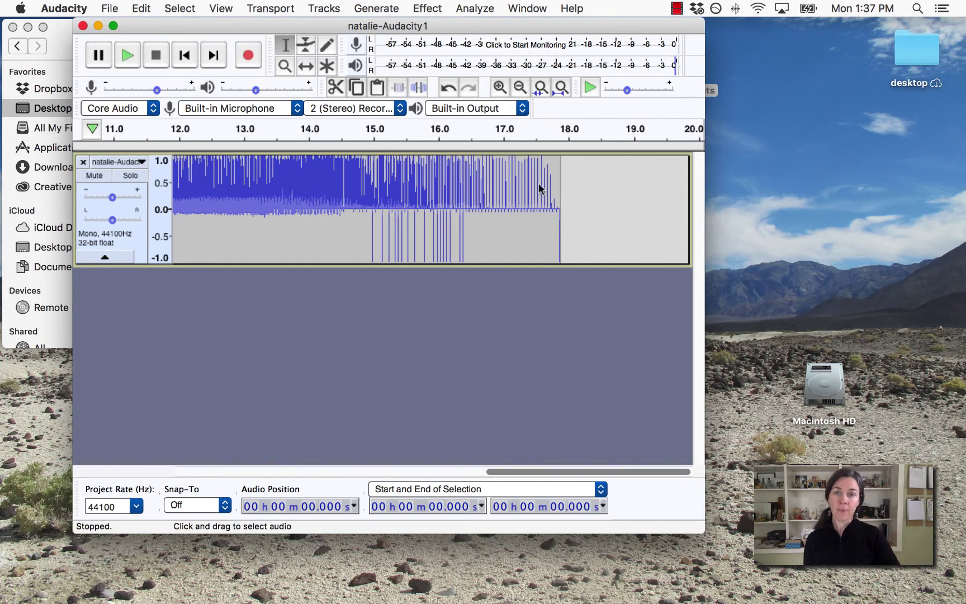
Step: Adjust the timeline zoom and widen the project window until the track's entire waveform fits
{"action": "left_click", "coordinate": [519, 90]}
{"action": "left_click", "coordinate": [518, 89]}
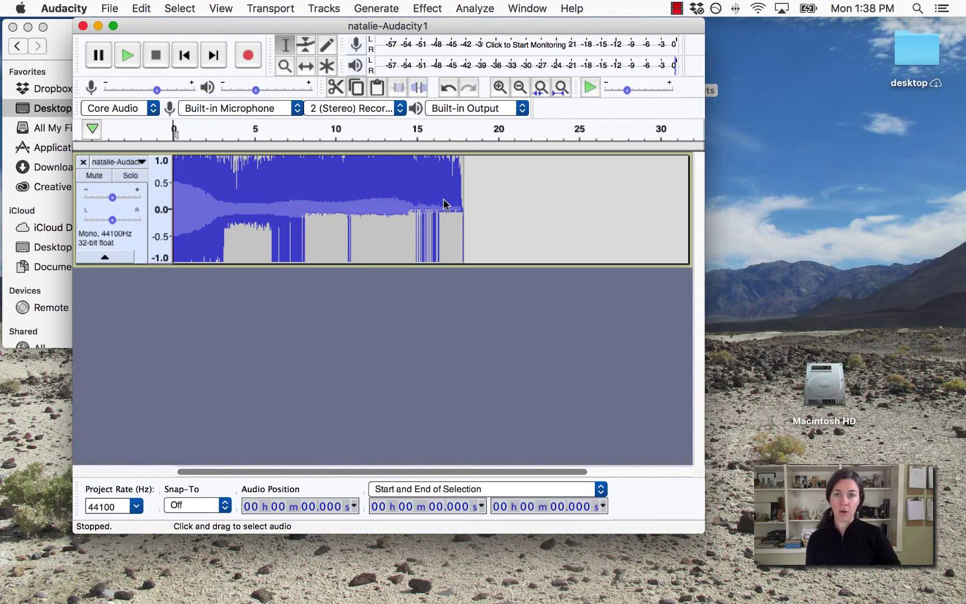
{"action": "left_click", "coordinate": [495, 88]}
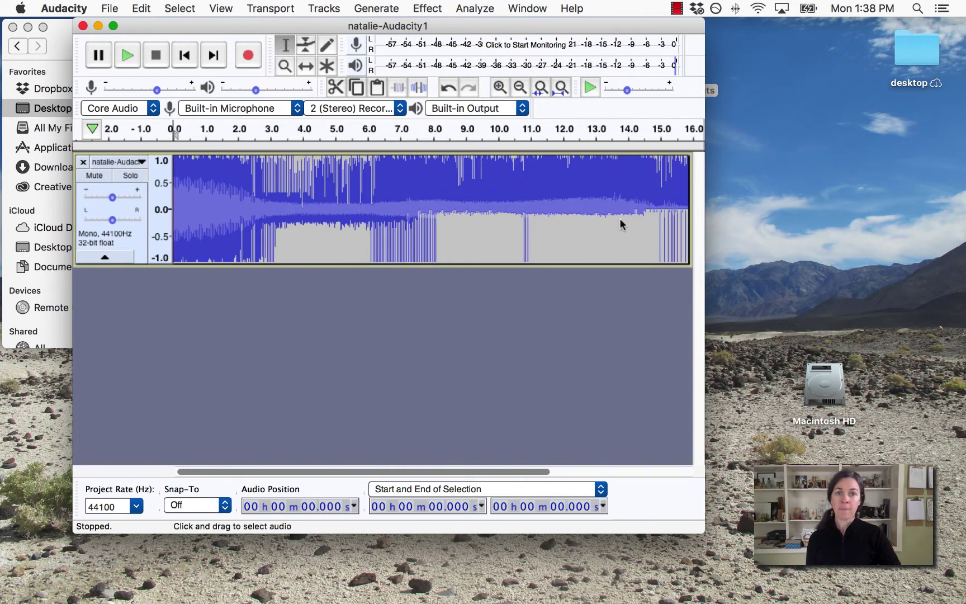
{"action": "left_click_drag", "start_coordinate": [703, 202], "coordinate": [778, 207]}
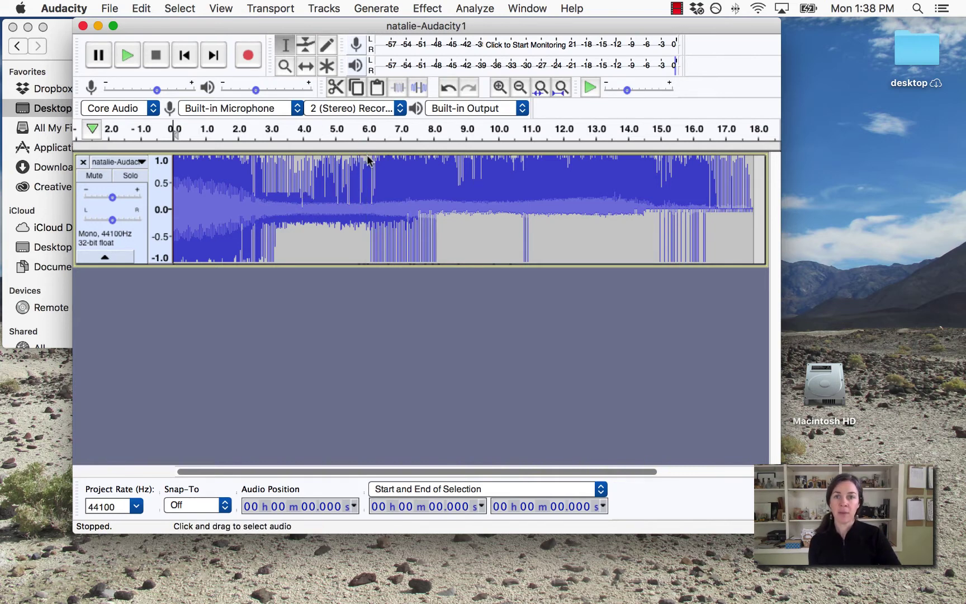
Step: Select the middle of the track from about 6.2 s to 12.1 s and play it briefly
{"action": "left_click_drag", "start_coordinate": [369, 161], "coordinate": [567, 165]}
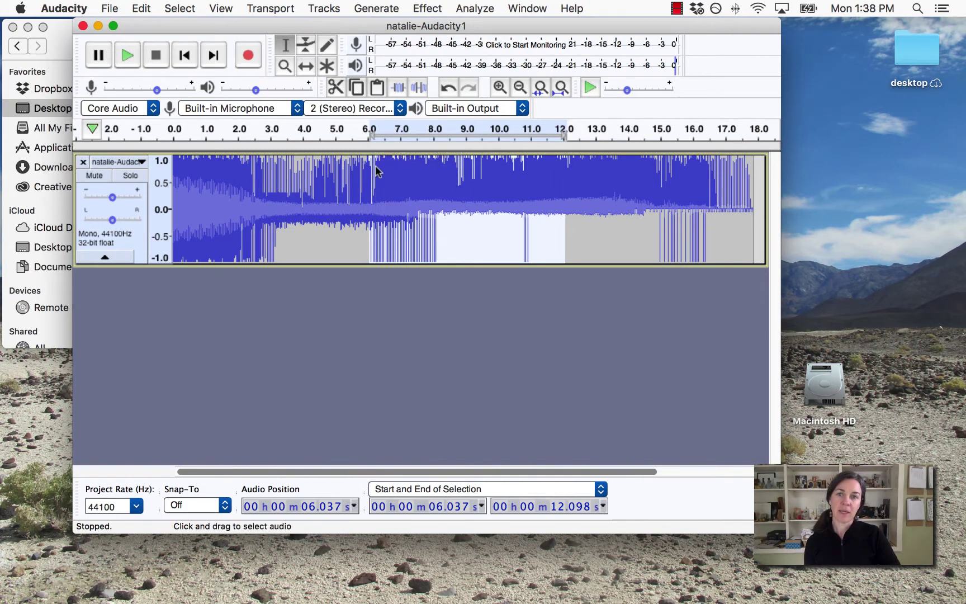
{"action": "left_click_drag", "start_coordinate": [376, 170], "coordinate": [565, 168]}
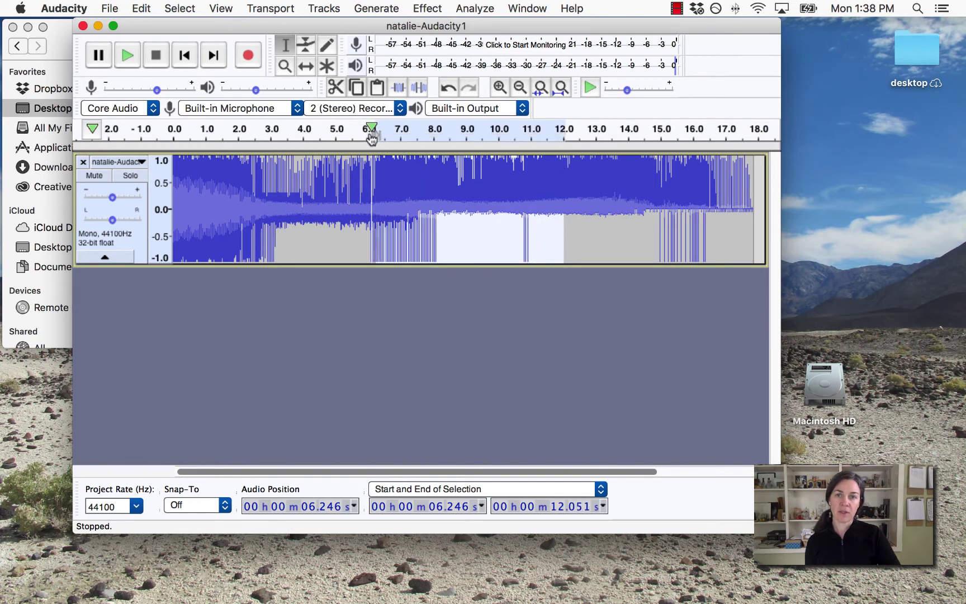
{"action": "key", "text": "space"}
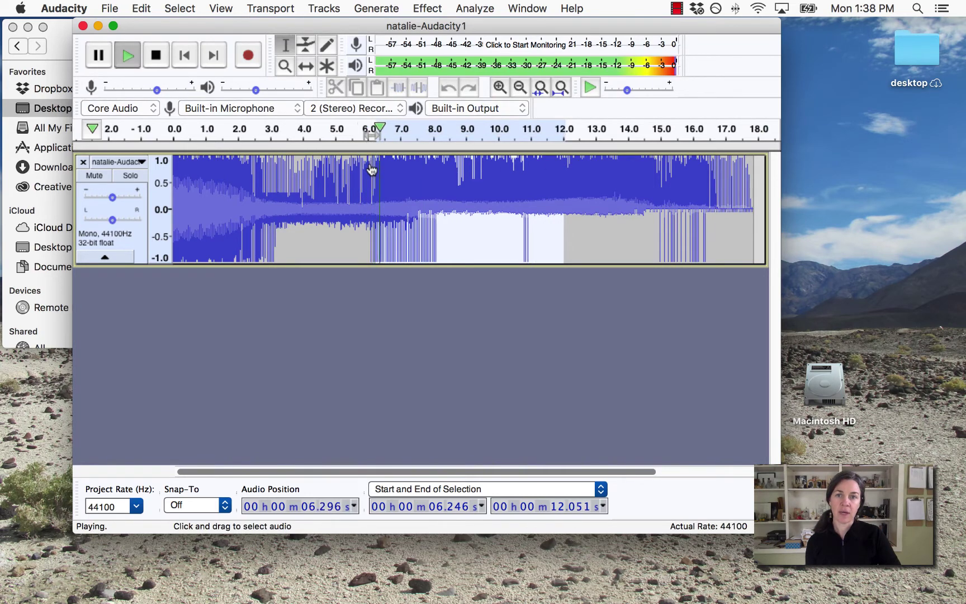
{"action": "key", "text": "space"}
Step: Apply an Echo with a 1-second delay and 0.5 decay factor to the audio from about 5.9 s to 11.9 s
{"action": "left_click_drag", "start_coordinate": [367, 174], "coordinate": [562, 171]}
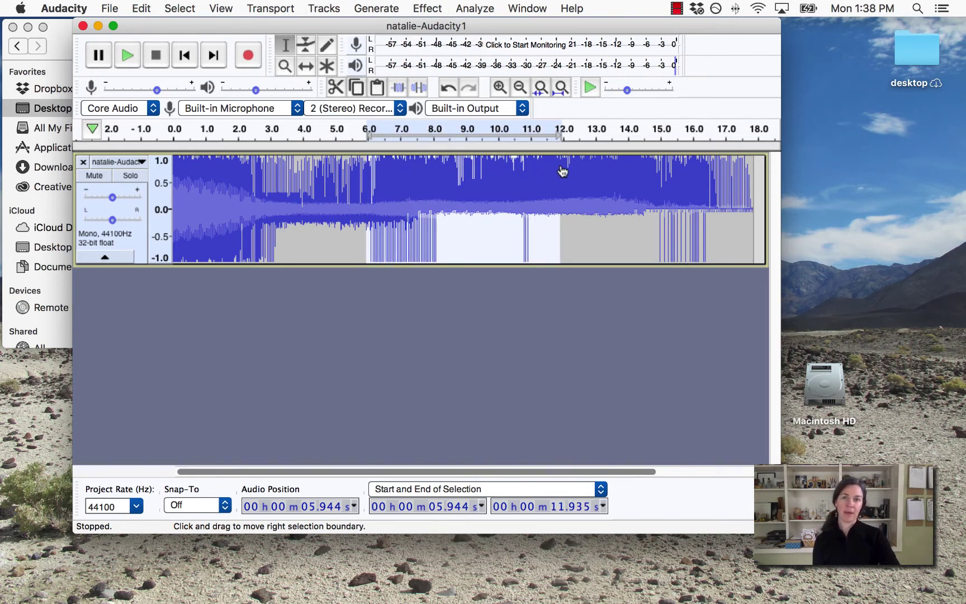
{"action": "left_click", "coordinate": [425, 8]}
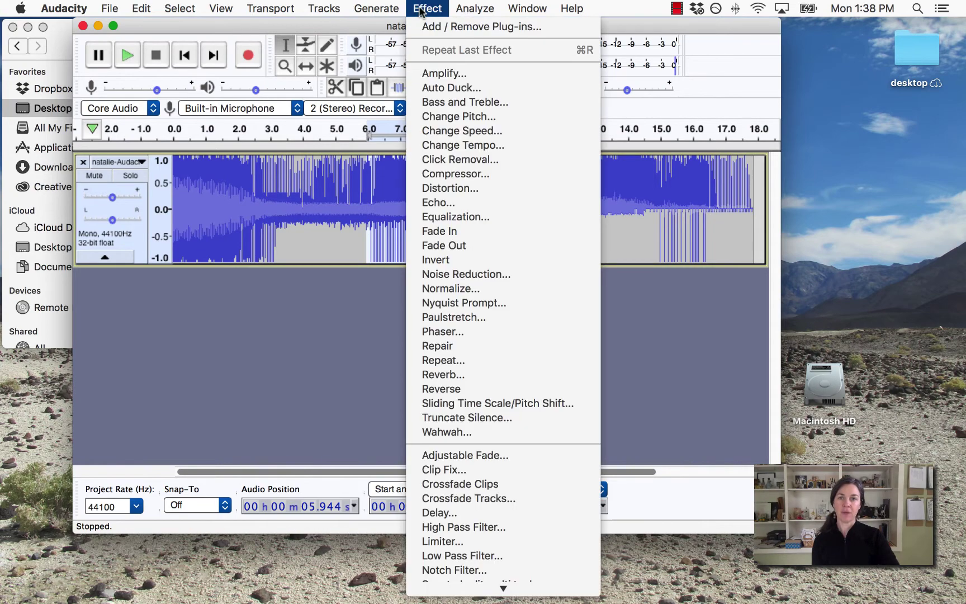
{"action": "left_click", "coordinate": [440, 202]}
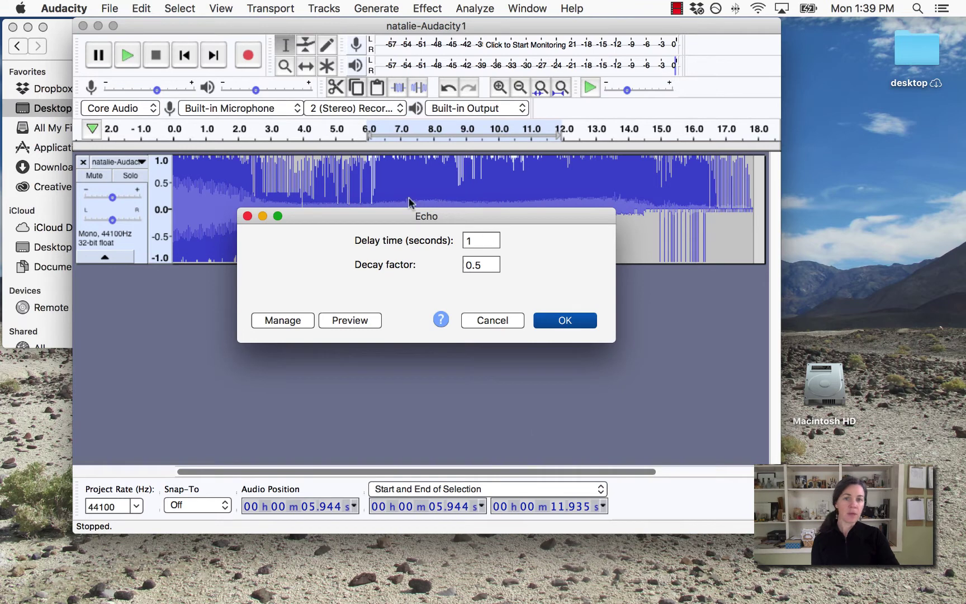
{"action": "left_click_drag", "start_coordinate": [520, 216], "coordinate": [519, 201]}
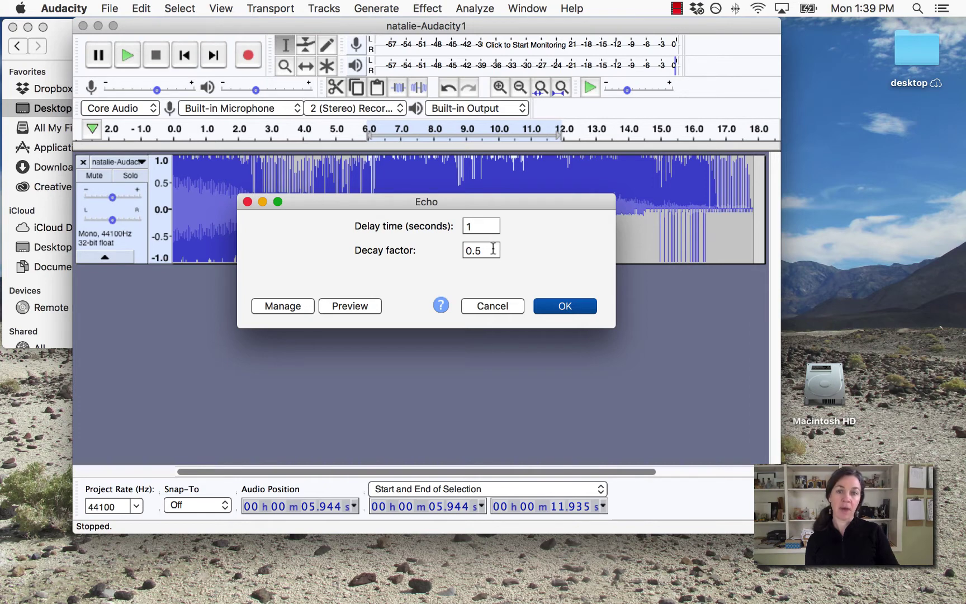
{"action": "left_click", "coordinate": [565, 306]}
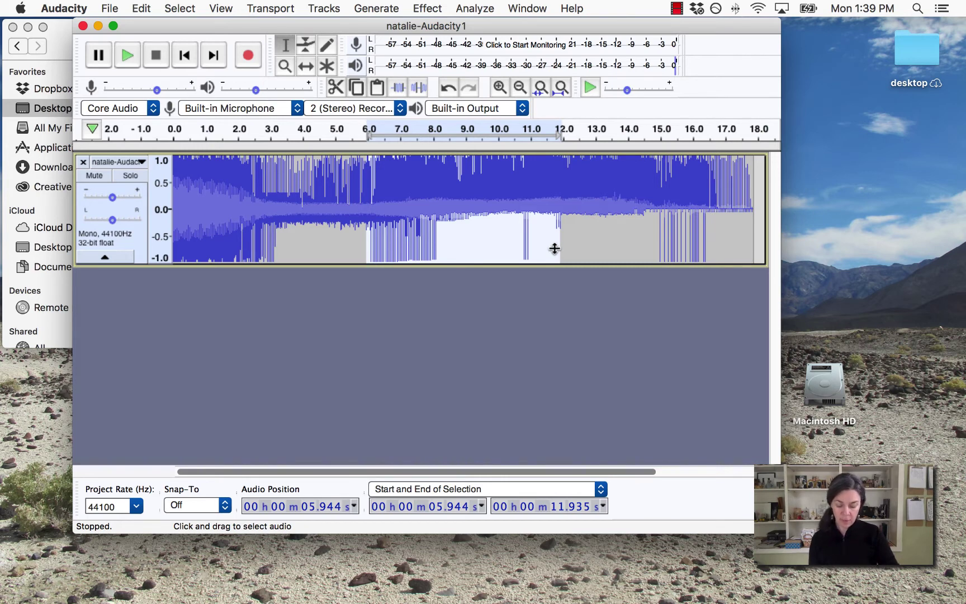
Step: Start an audio export and choose the Audacity folder within the desktop's GlitchTuts folder as its destination
{"action": "left_click", "coordinate": [108, 8]}
{"action": "mouse_move", "coordinate": [137, 123]}
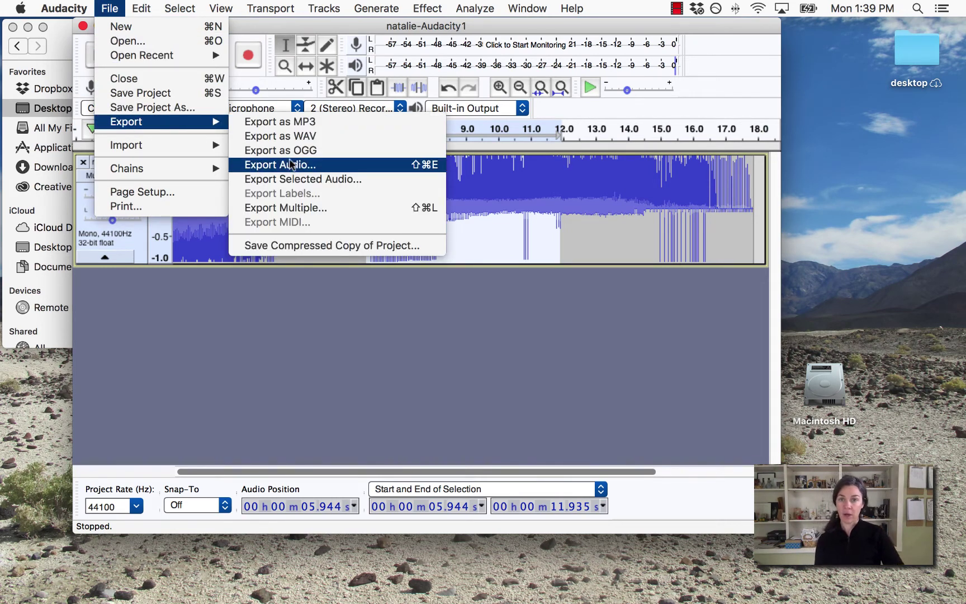
{"action": "left_click", "coordinate": [322, 166]}
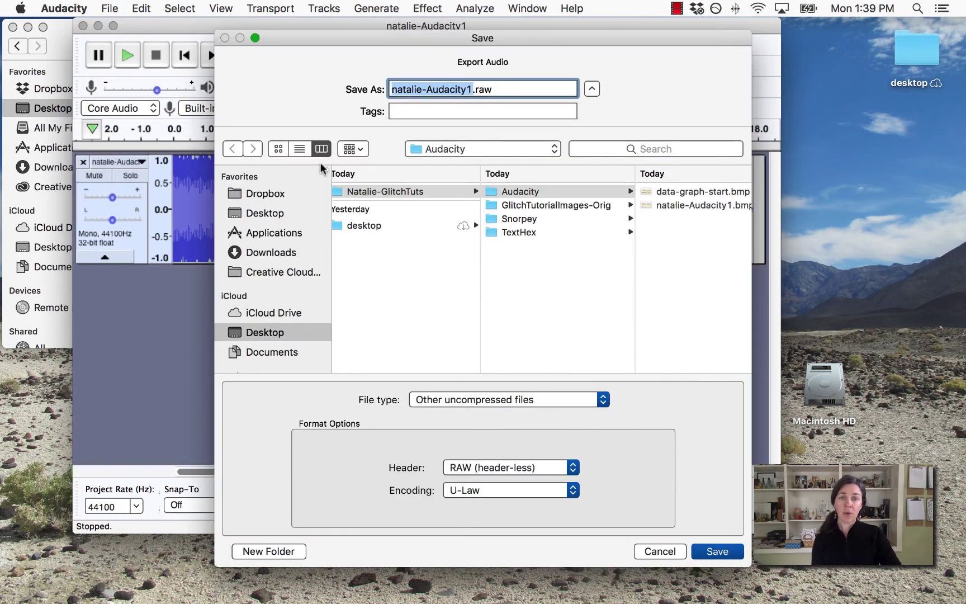
{"action": "left_click_drag", "start_coordinate": [380, 36], "coordinate": [308, 29]}
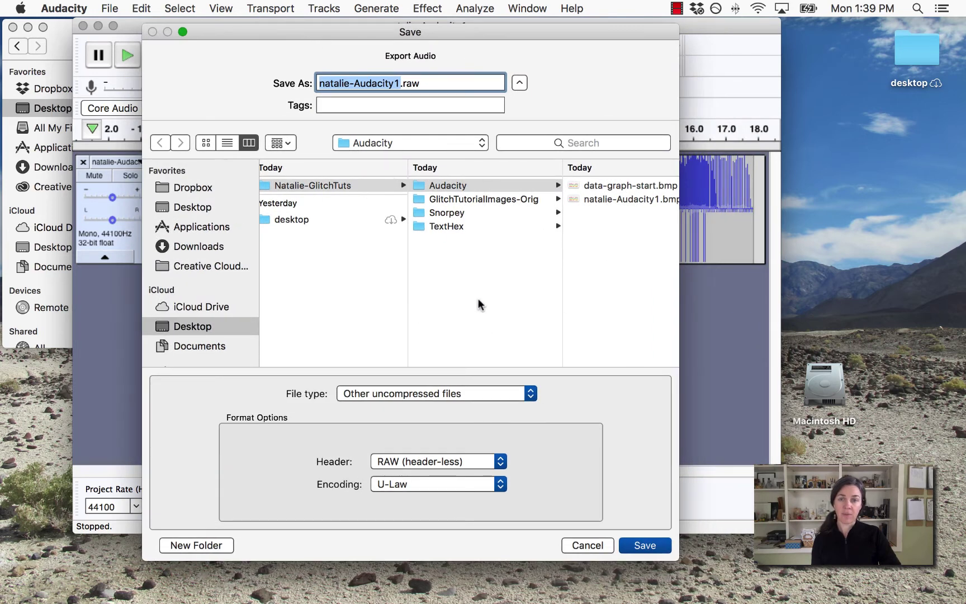
{"action": "left_click", "coordinate": [208, 206]}
{"action": "left_click", "coordinate": [301, 186]}
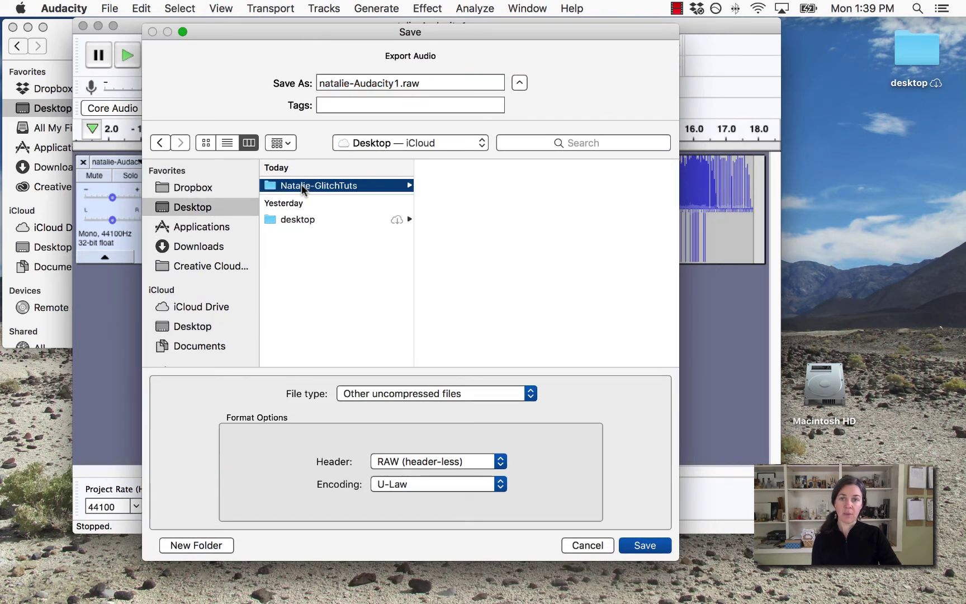
{"action": "left_click", "coordinate": [460, 185]}
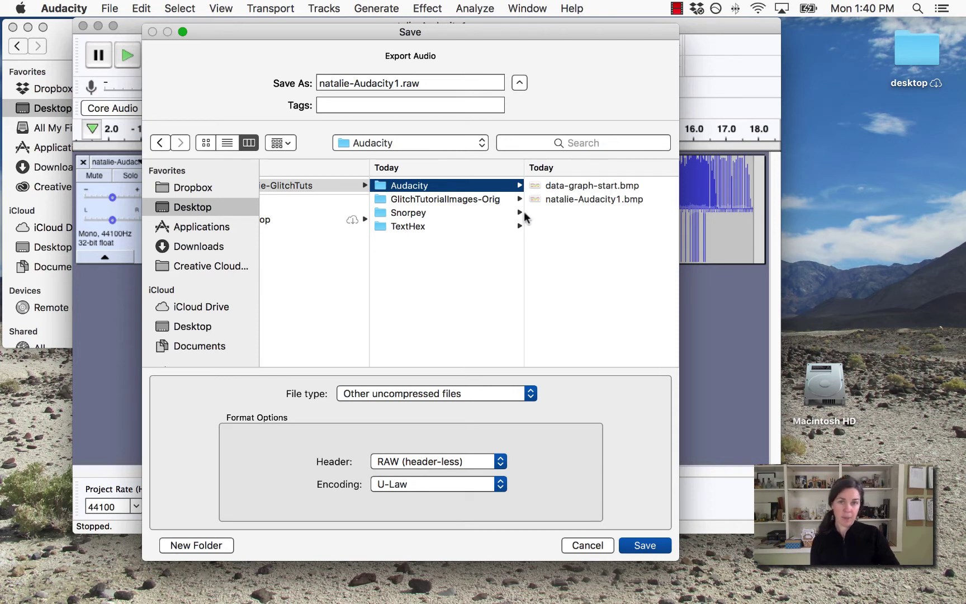
Step: Replace the raw extension in the export file name with bmp
{"action": "left_click_drag", "start_coordinate": [427, 82], "coordinate": [402, 82]}
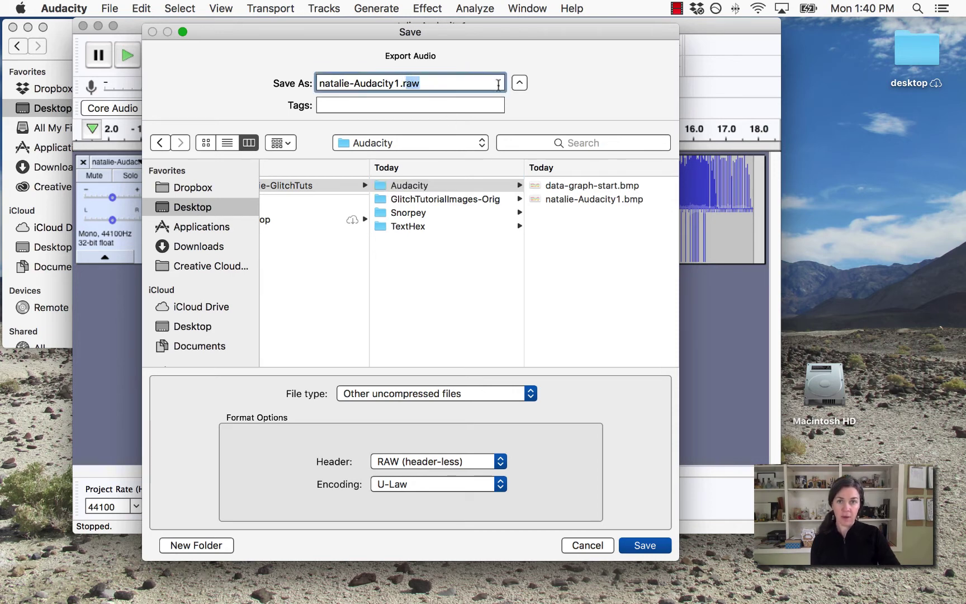
{"action": "key", "text": "BackSpace"}
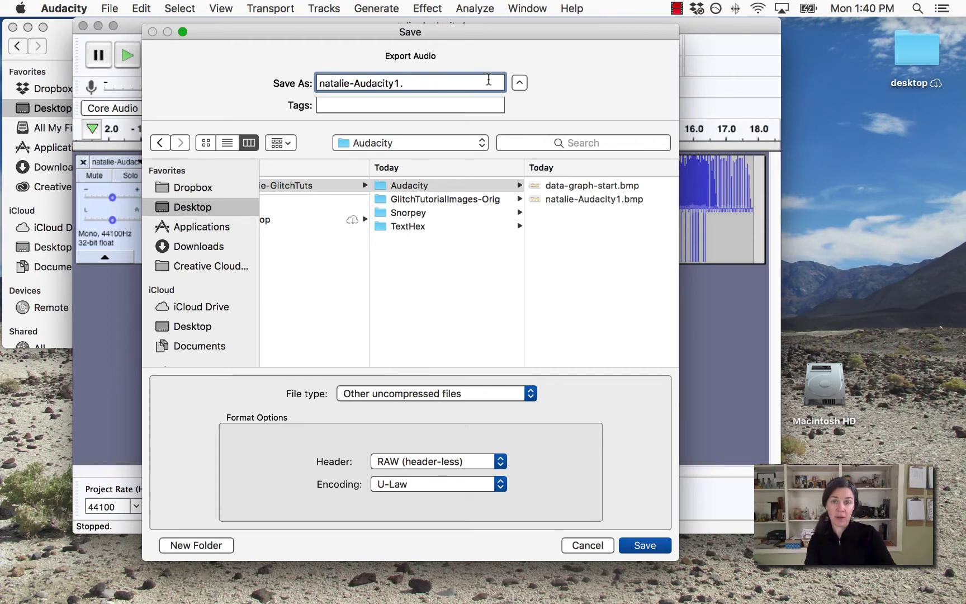
{"action": "type", "text": "bmp"}
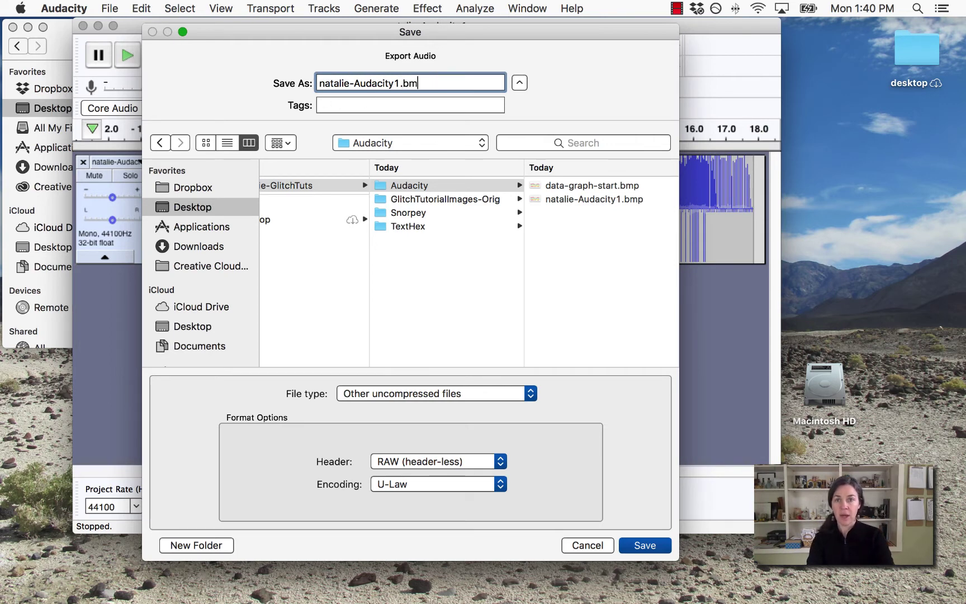
{"action": "double_click", "coordinate": [413, 83]}
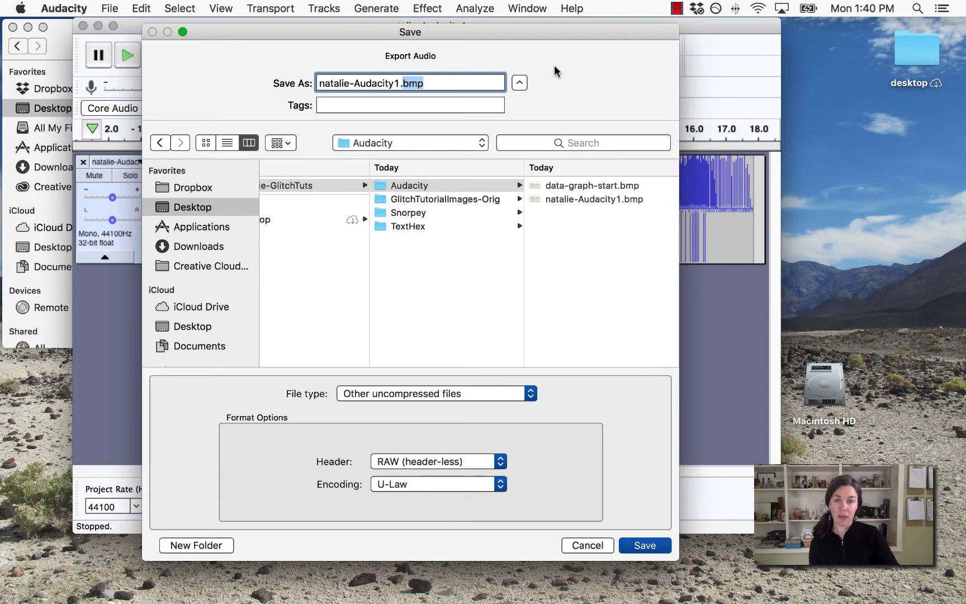
Step: Set the export format to Other uncompressed files with a RAW (header-less) header and U-Law encoding
{"action": "left_click", "coordinate": [411, 395]}
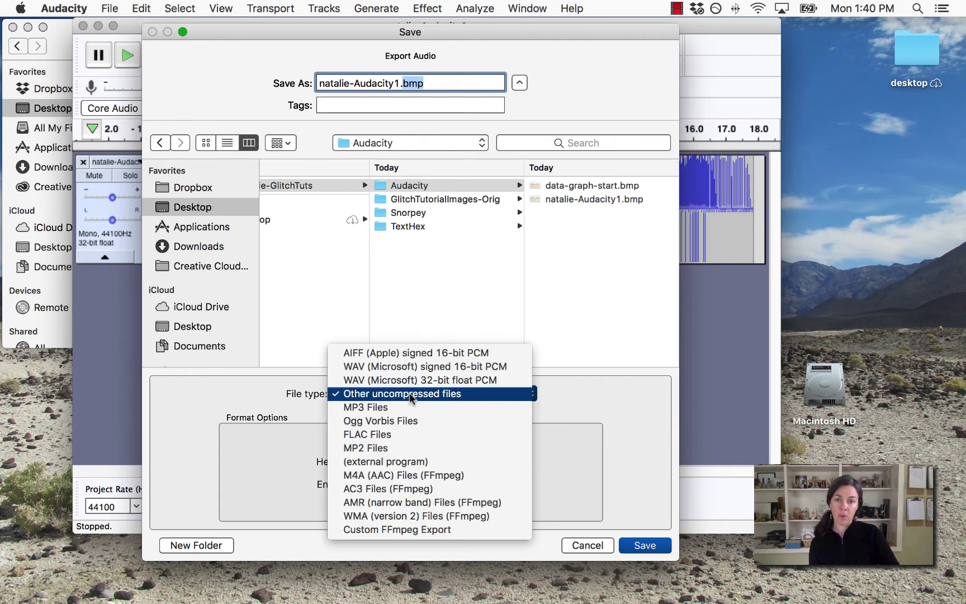
{"action": "left_click", "coordinate": [414, 394]}
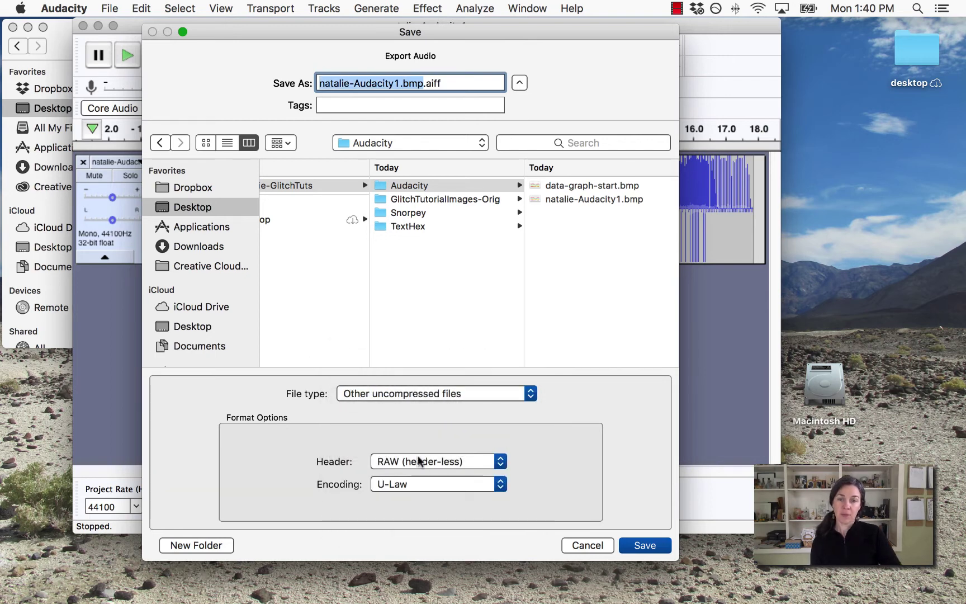
{"action": "left_click", "coordinate": [448, 462]}
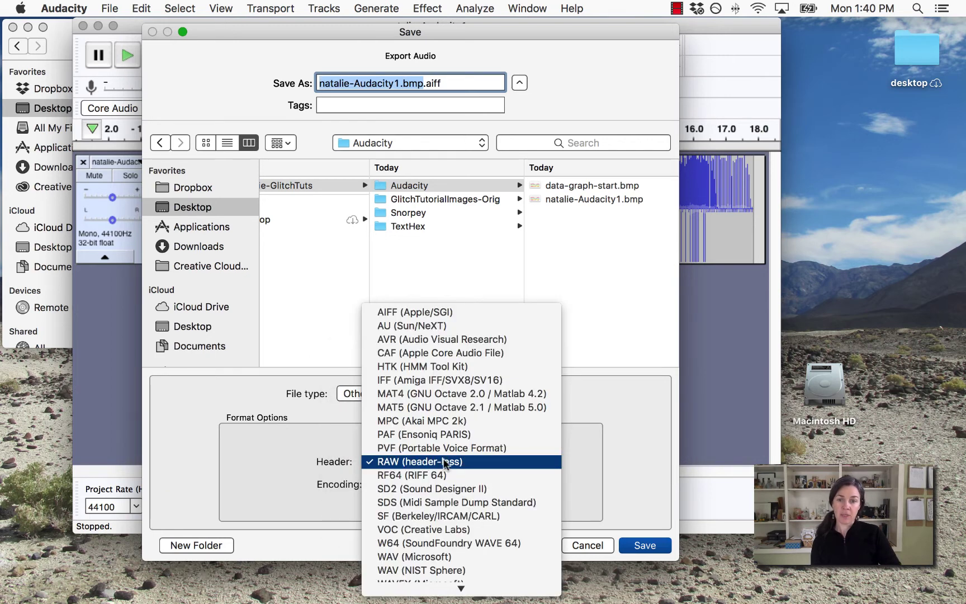
{"action": "left_click", "coordinate": [440, 463]}
{"action": "left_click", "coordinate": [441, 485]}
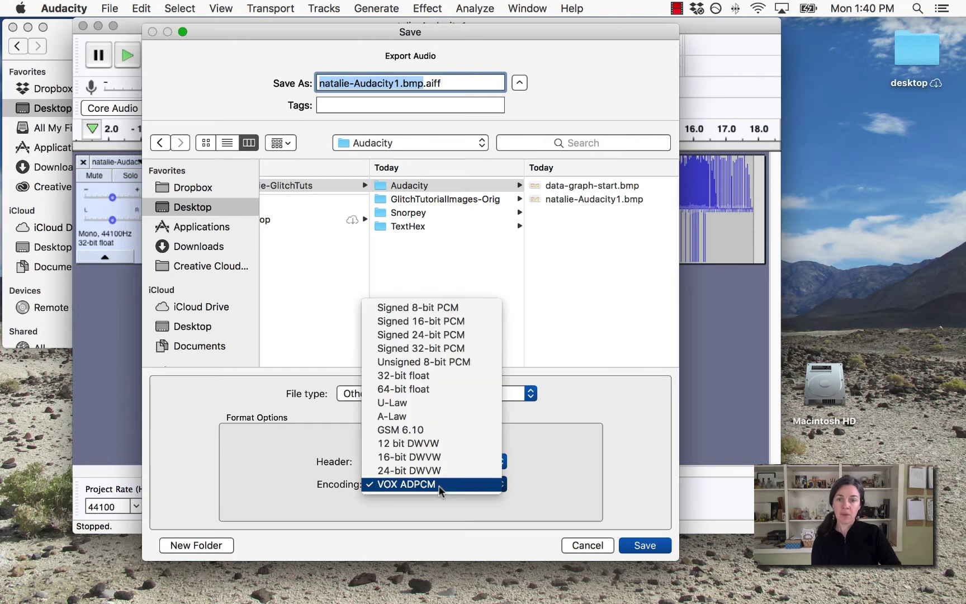
{"action": "left_click", "coordinate": [435, 401]}
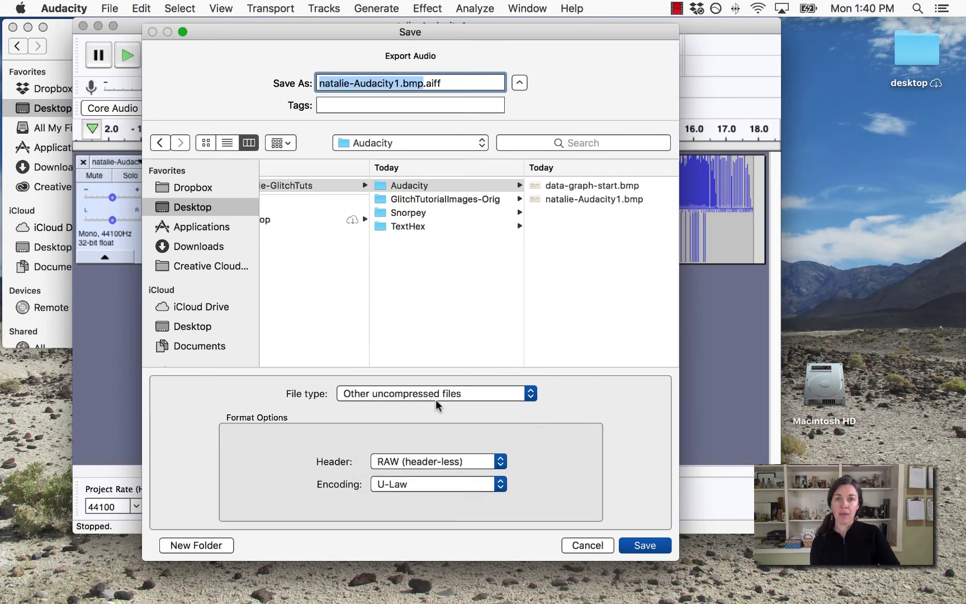
Step: Remove the extra .aiff extension from the export file name so that it ends in .bmp
{"action": "key", "text": "Down"}
{"action": "key", "text": "BackSpace"}
{"action": "key", "text": "BackSpace"}
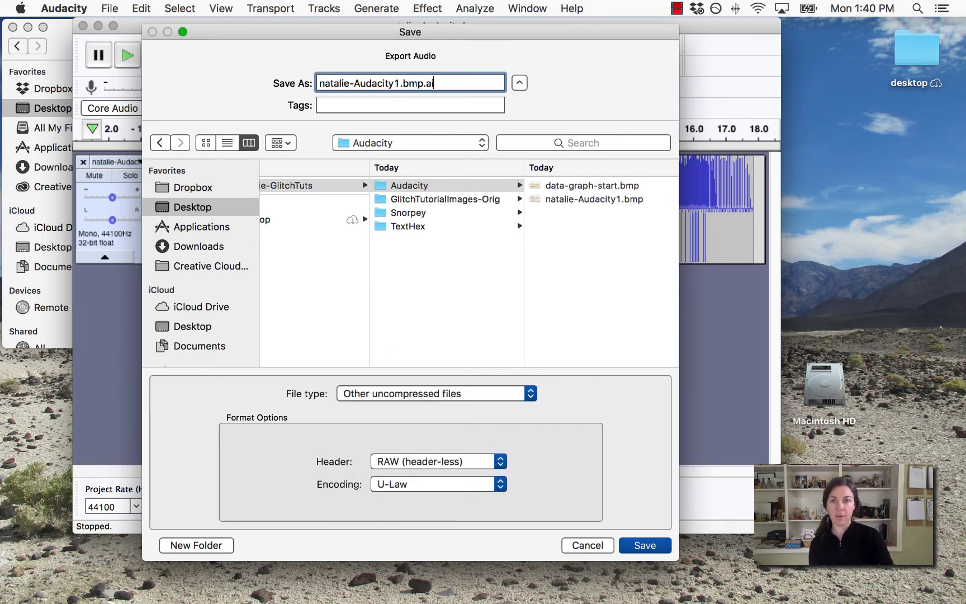
{"action": "key", "text": "BackSpace"}
{"action": "key", "text": "BackSpace"}
{"action": "key", "text": "BackSpace"}
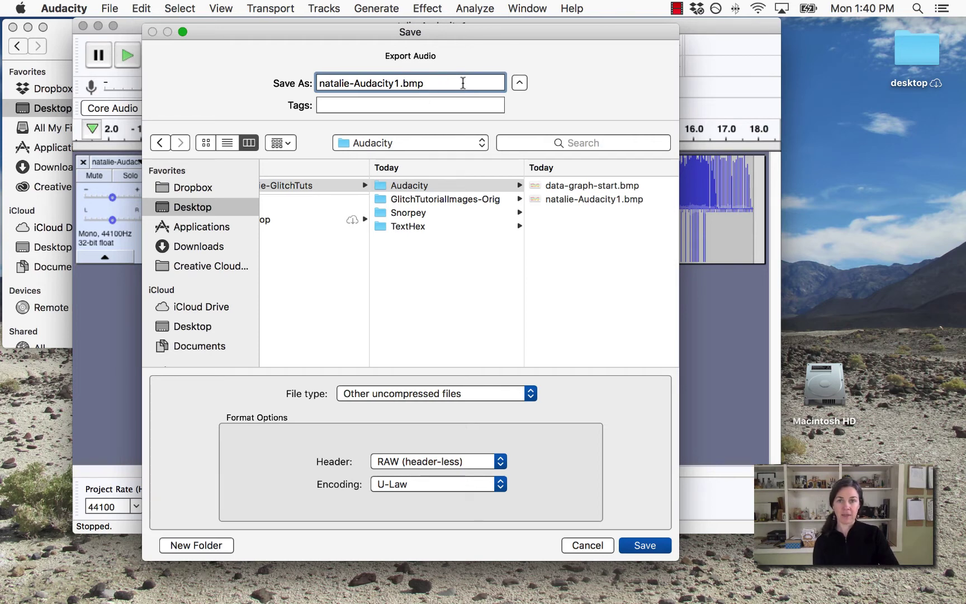
{"action": "left_click_drag", "start_coordinate": [440, 83], "coordinate": [311, 84]}
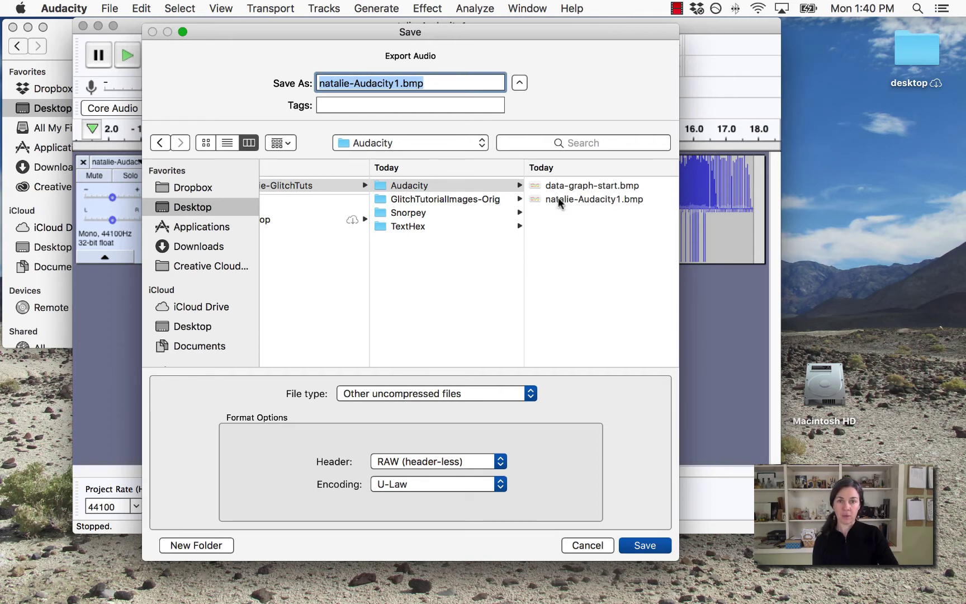
Step: Export over the existing "-Audacity1" bitmap with blank metadata tags, and move the project window down to uncover the Finder preview
{"action": "left_click", "coordinate": [644, 546]}
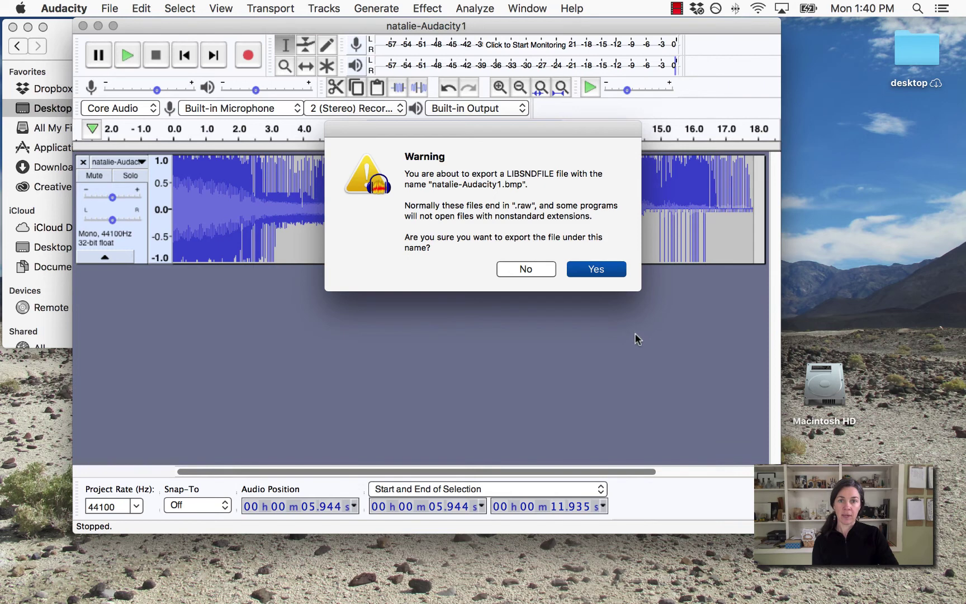
{"action": "left_click", "coordinate": [598, 270]}
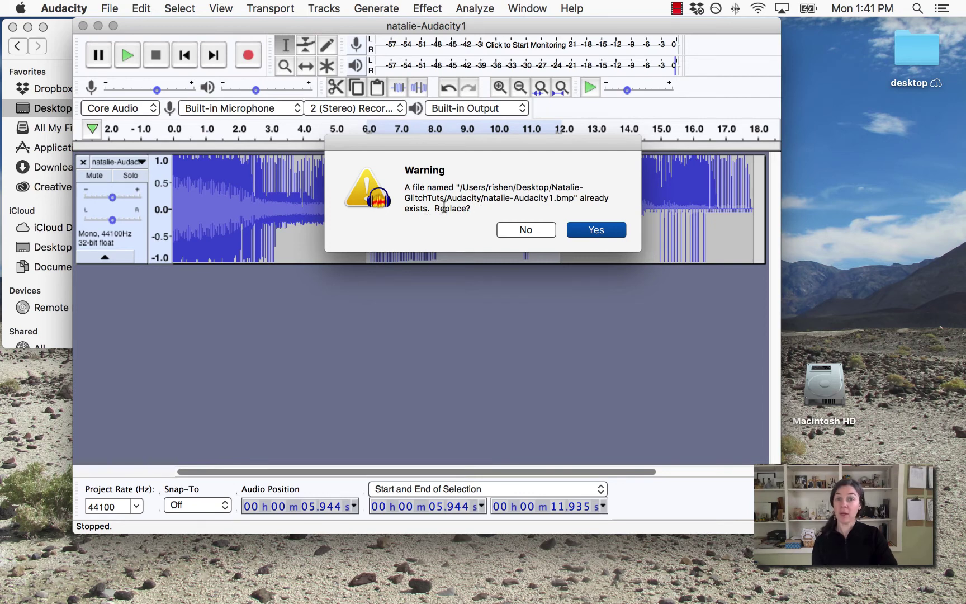
{"action": "left_click", "coordinate": [594, 230]}
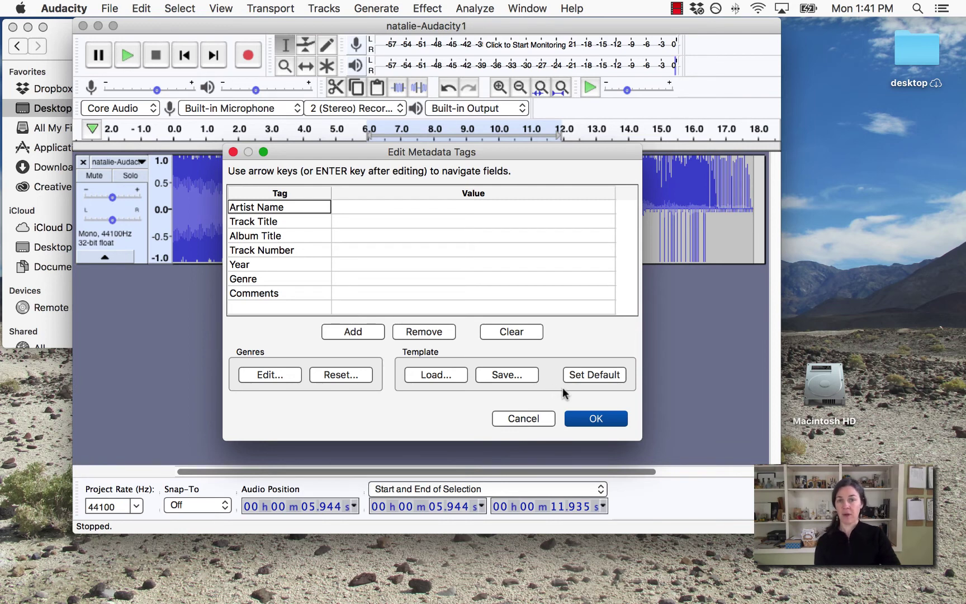
{"action": "left_click", "coordinate": [597, 421]}
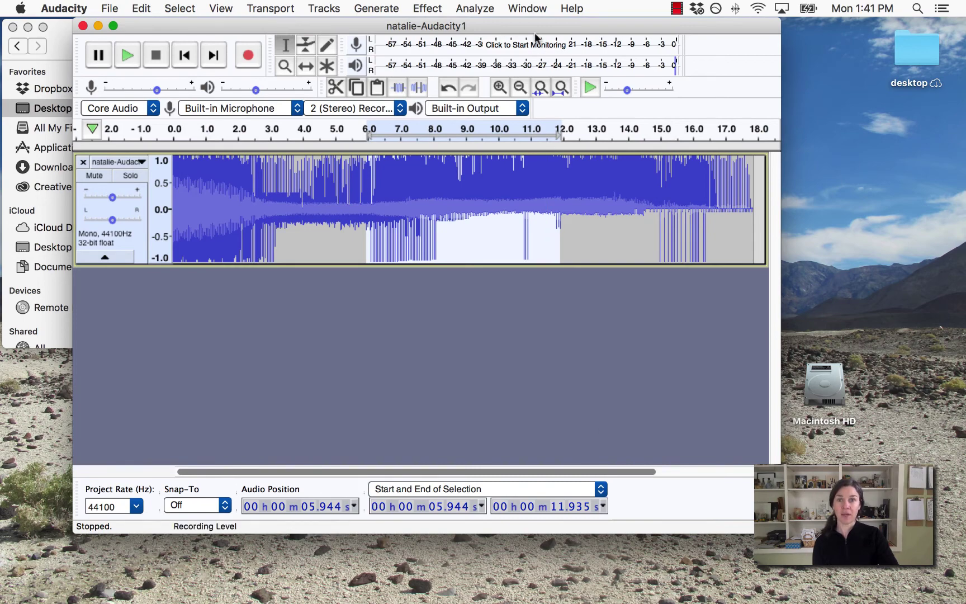
{"action": "left_click_drag", "start_coordinate": [529, 22], "coordinate": [546, 232]}
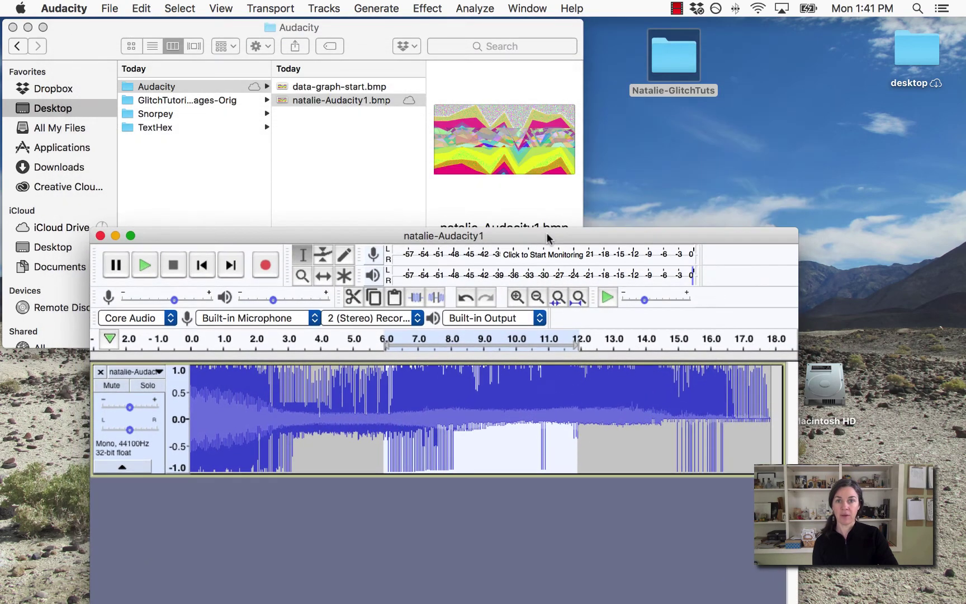
Step: In Finder, preview the exported "-Audacity1" bitmap at large size and compare it with the original data-graph-start.bmp
{"action": "left_click", "coordinate": [358, 168]}
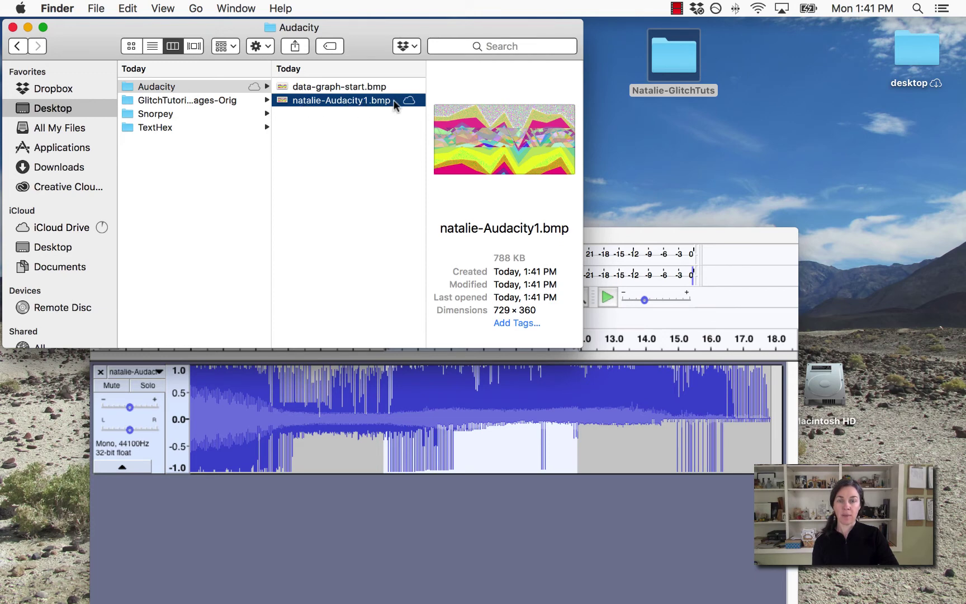
{"action": "key", "text": "space"}
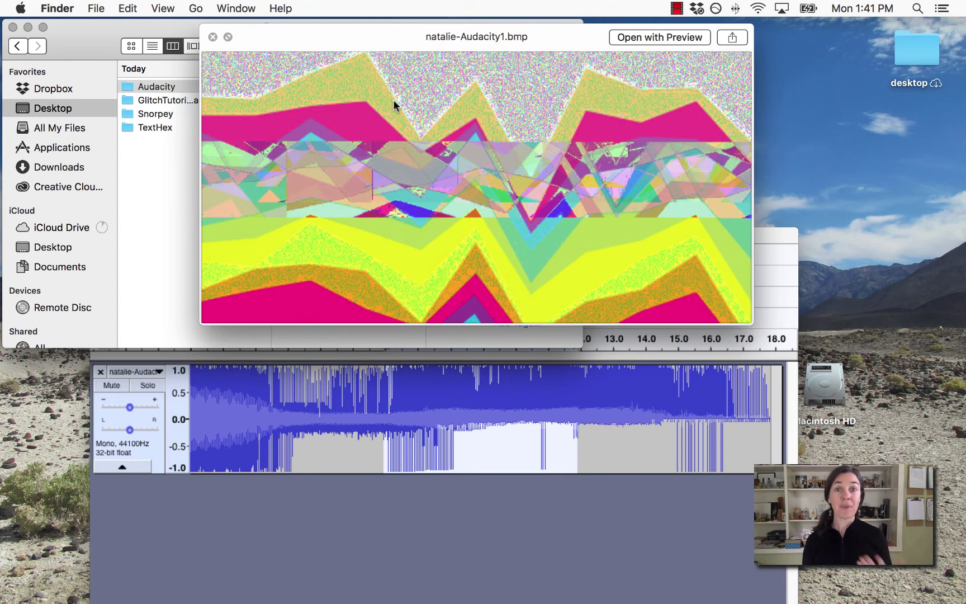
{"action": "key", "text": "Up"}
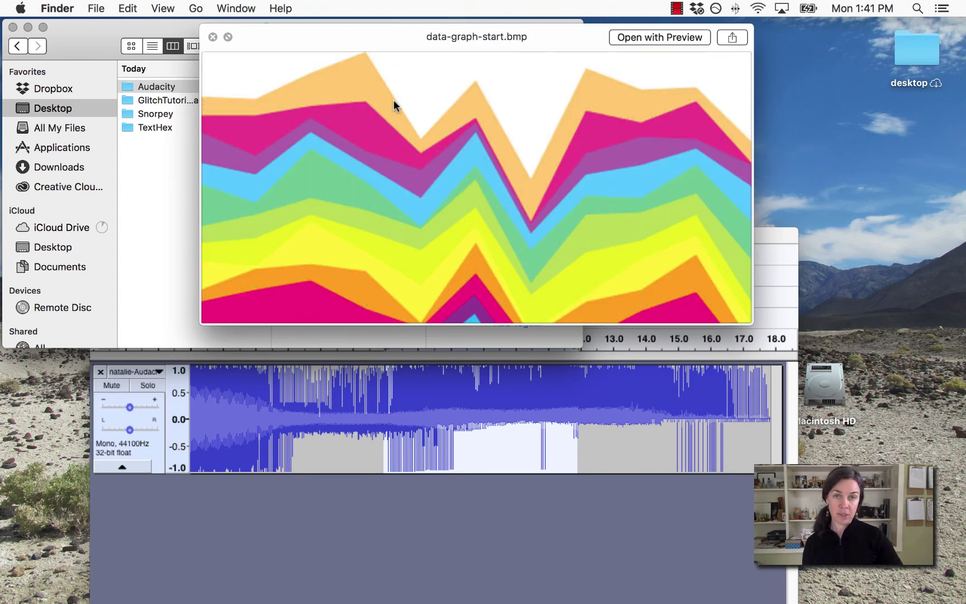
{"action": "key", "text": "Down"}
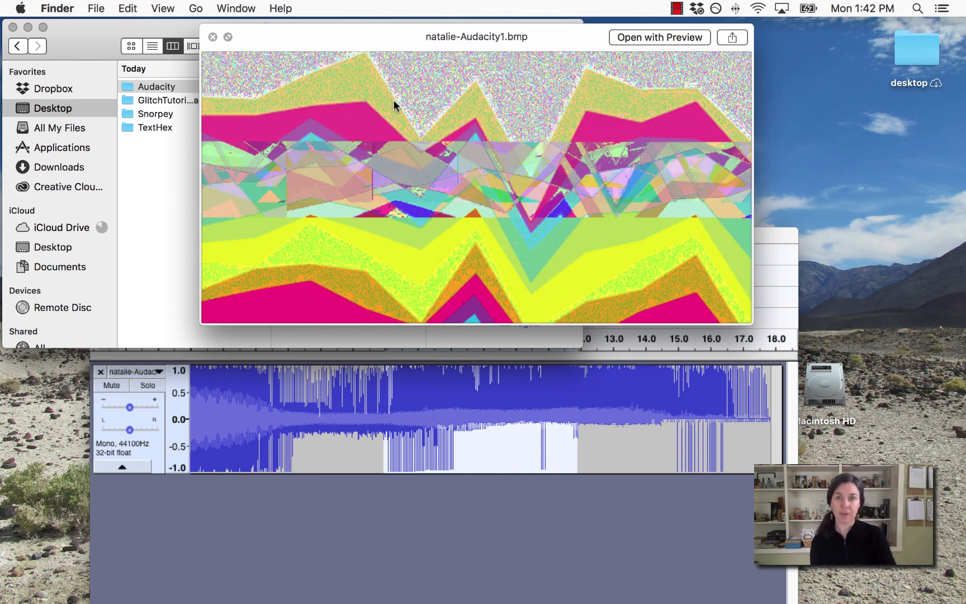
{"action": "key", "text": "space"}
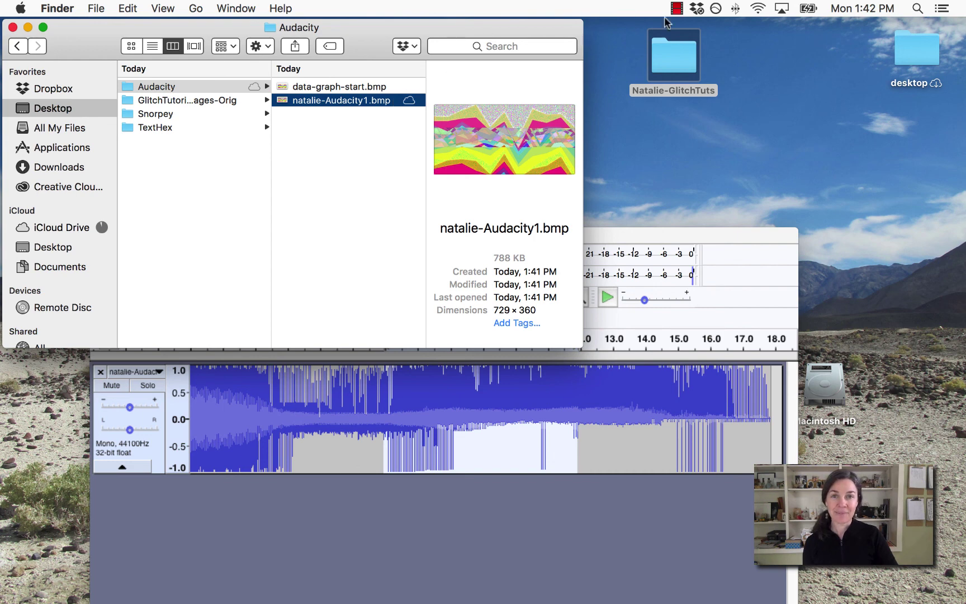
{"action": "left_click", "coordinate": [686, 22]}
{"action": "left_click", "coordinate": [677, 8]}
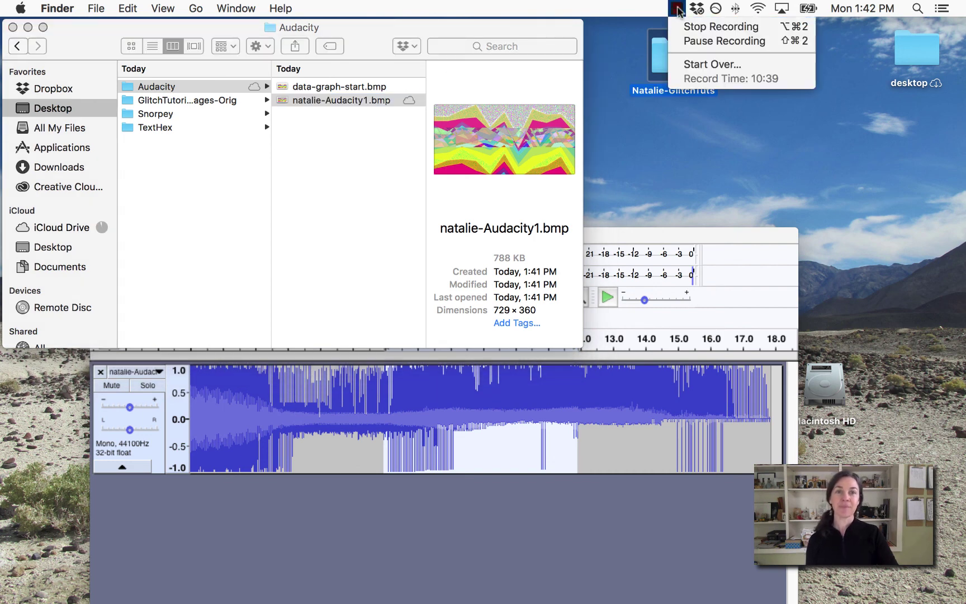
{"action": "left_click", "coordinate": [739, 27]}
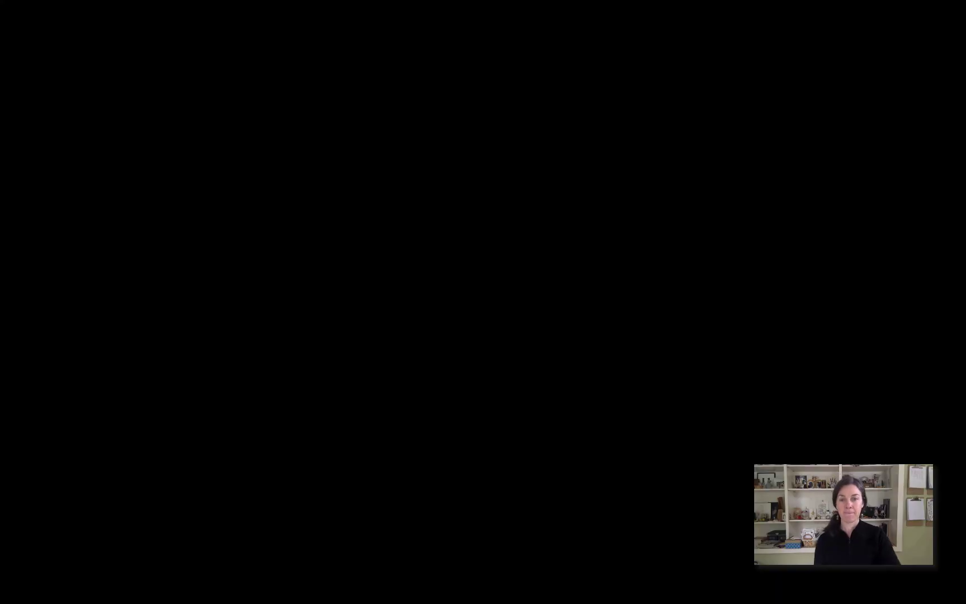